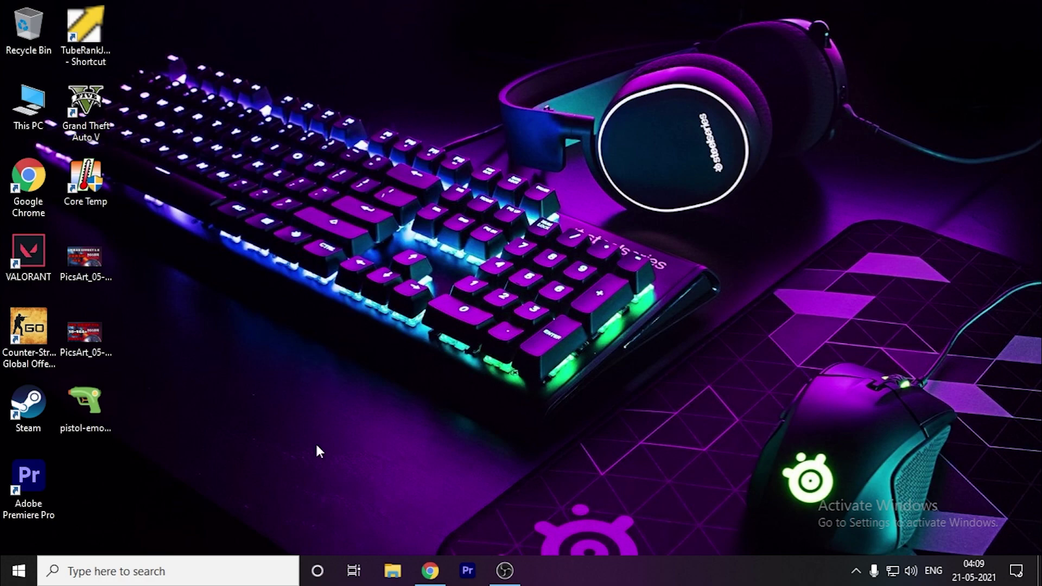
Bring up Chrome and look over the GeForce Experience page and the AMD drivers search results
click(430, 570)
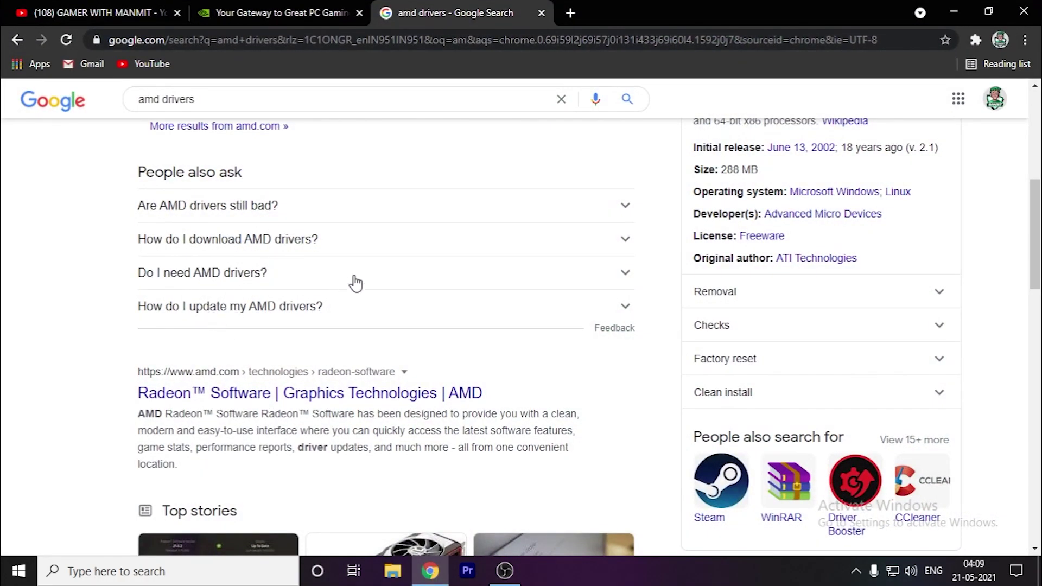
click(245, 17)
scroll(279, 282, down, 4)
scroll(258, 287, up, 5)
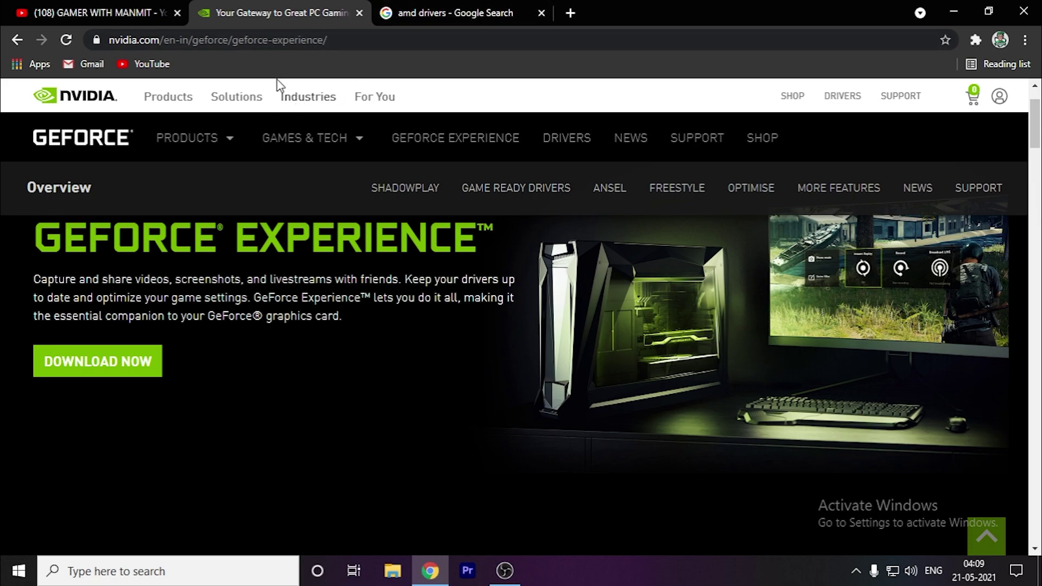
click(434, 13)
scroll(230, 347, down, 2)
scroll(233, 320, up, 5)
scroll(239, 268, up, 3)
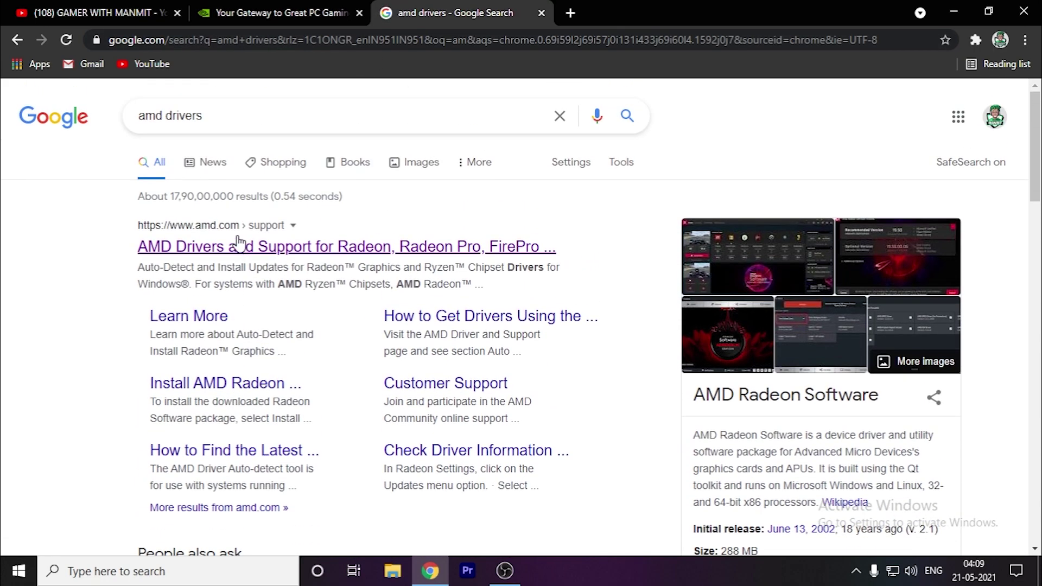
Open the AMD Drivers and Support result, then look over the GeForce Experience page again
click(233, 241)
key(ctrl+shift+Tab)
drag(33, 241, 285, 242)
click(216, 399)
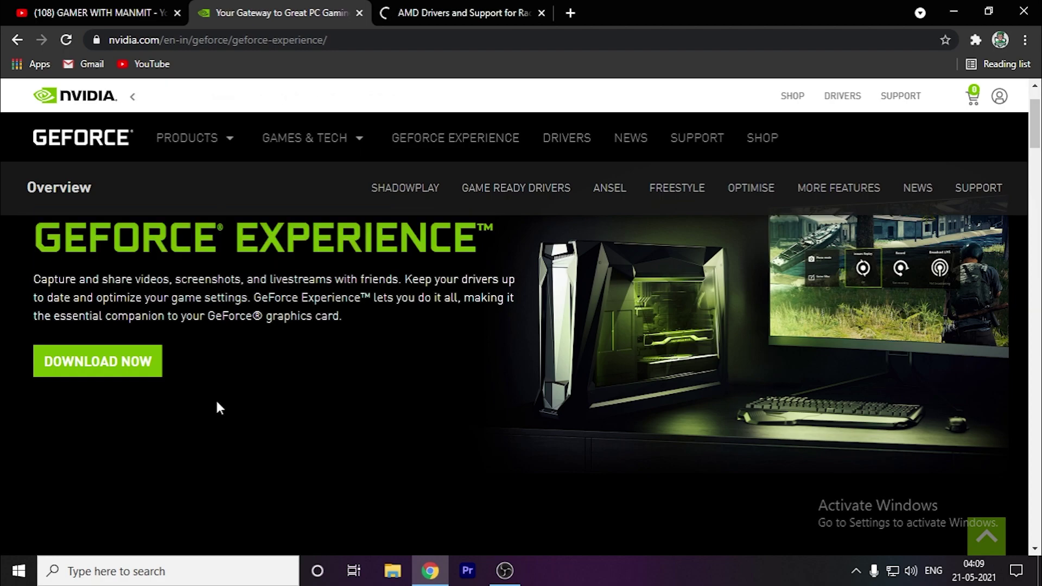
scroll(216, 398, down, 3)
scroll(216, 399, up, 3)
Browse the AMD Drivers and Support page, then return to the GeForce Experience tab
click(403, 6)
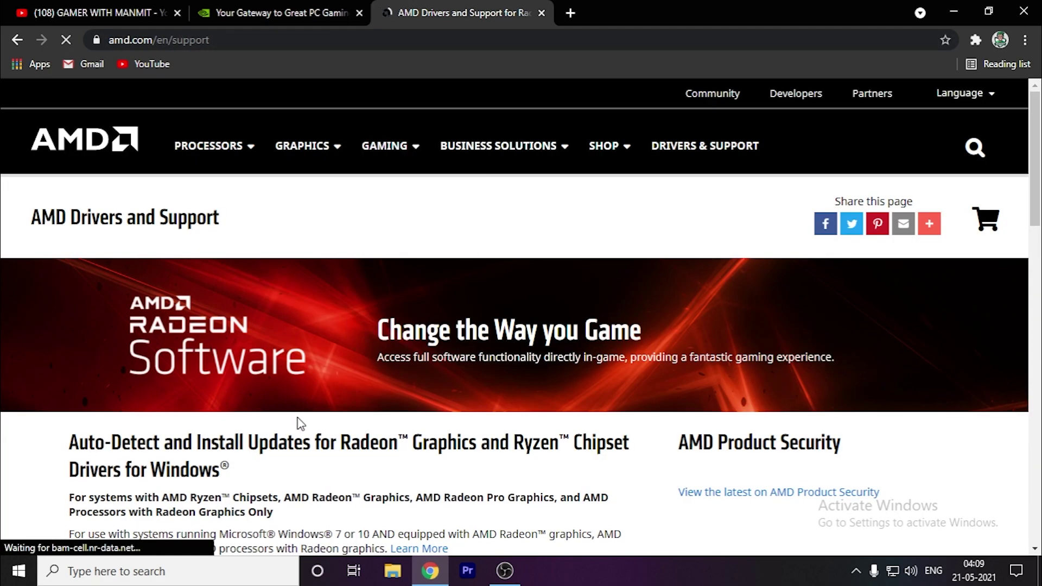
scroll(298, 421, down, 10)
scroll(198, 400, up, 3)
scroll(282, 445, down, 7)
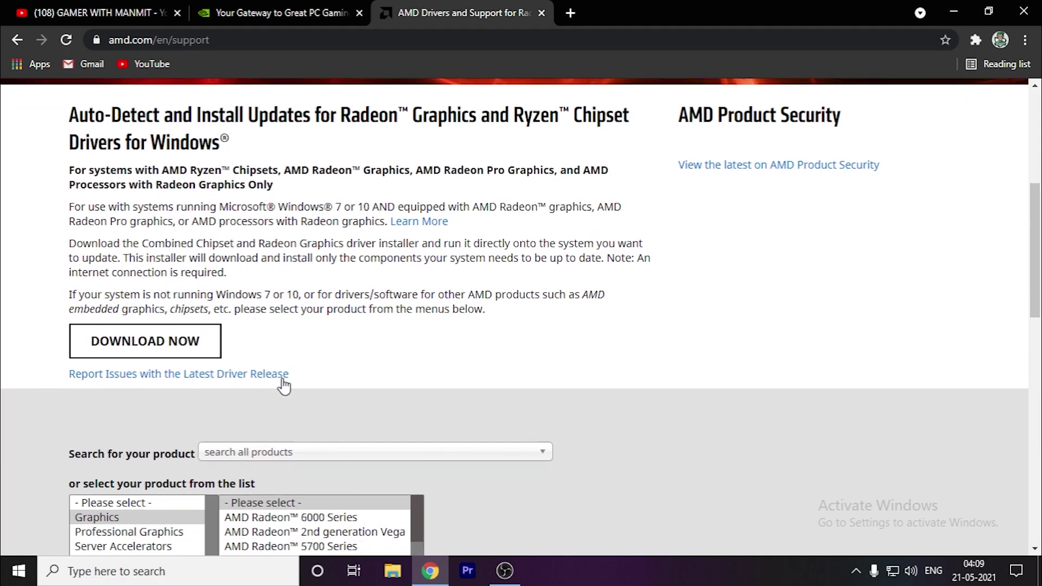
scroll(244, 331, up, 7)
click(276, 12)
scroll(308, 350, up, 2)
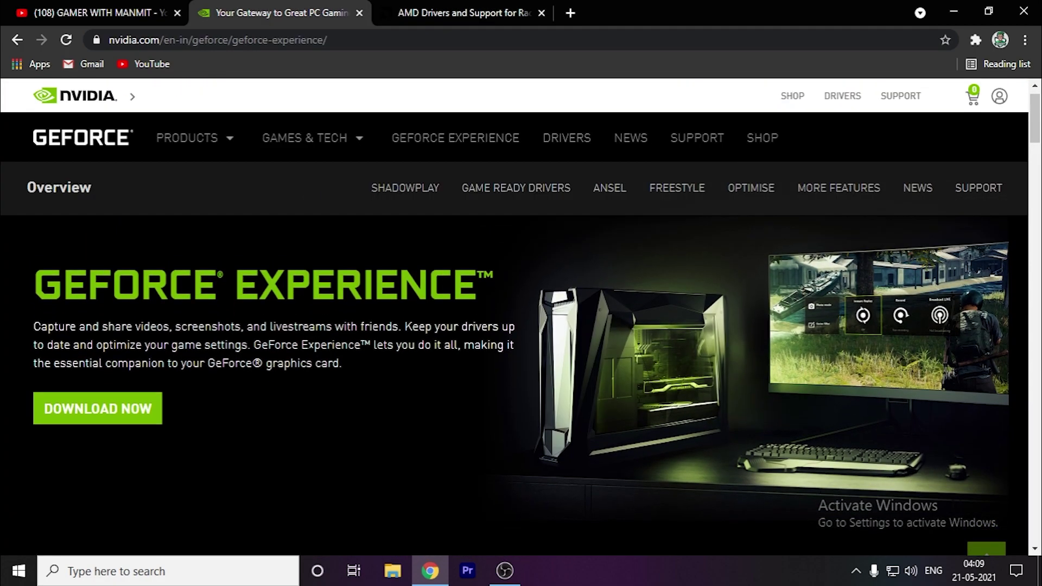
scroll(308, 351, down, 3)
scroll(309, 358, up, 1)
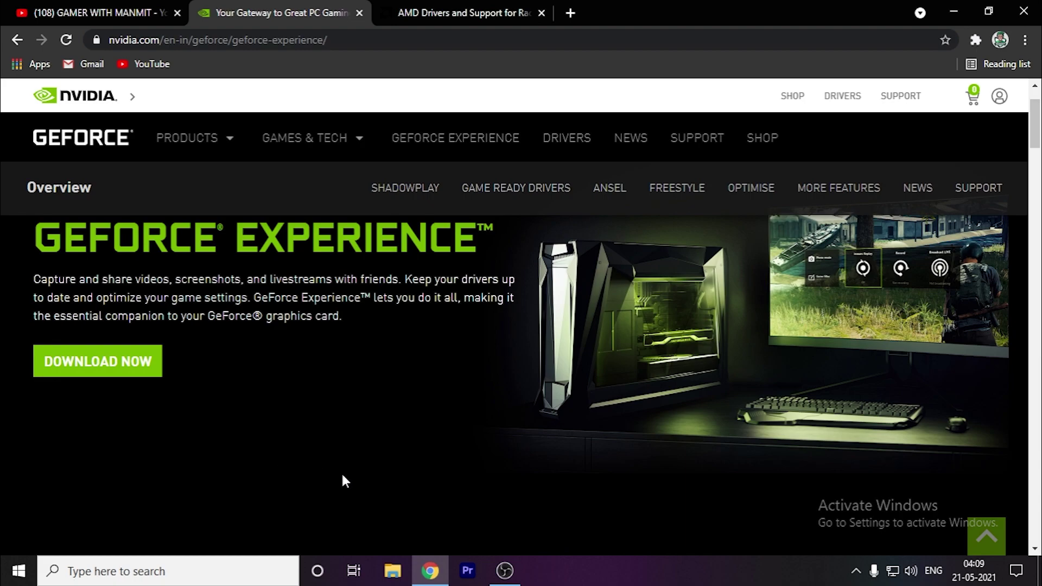
key(super)
Launch GeForce Experience and review Game Ready Driver 466.47 on its Drivers page
text(ge)
key(Return)
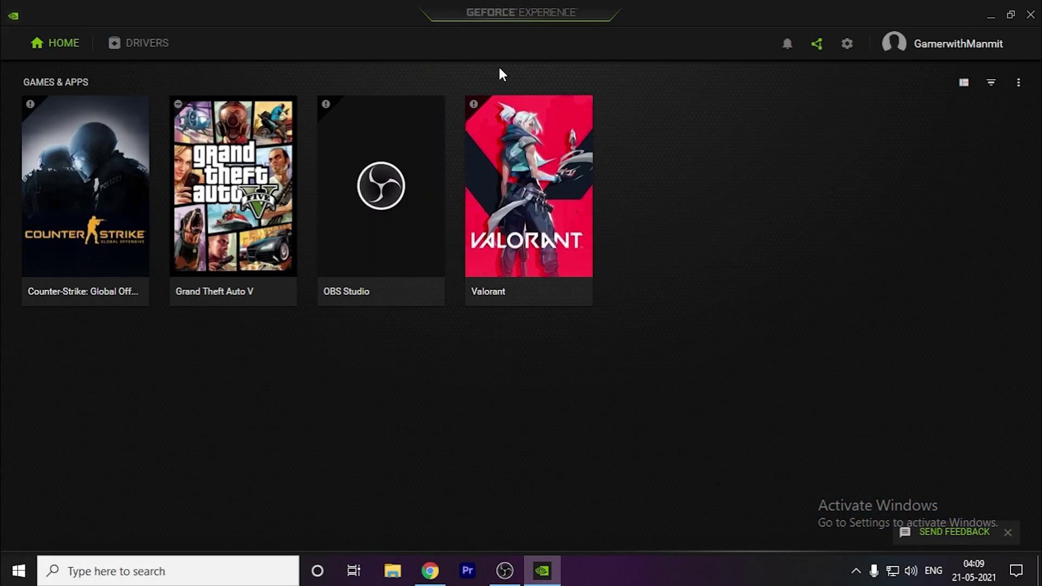
click(161, 45)
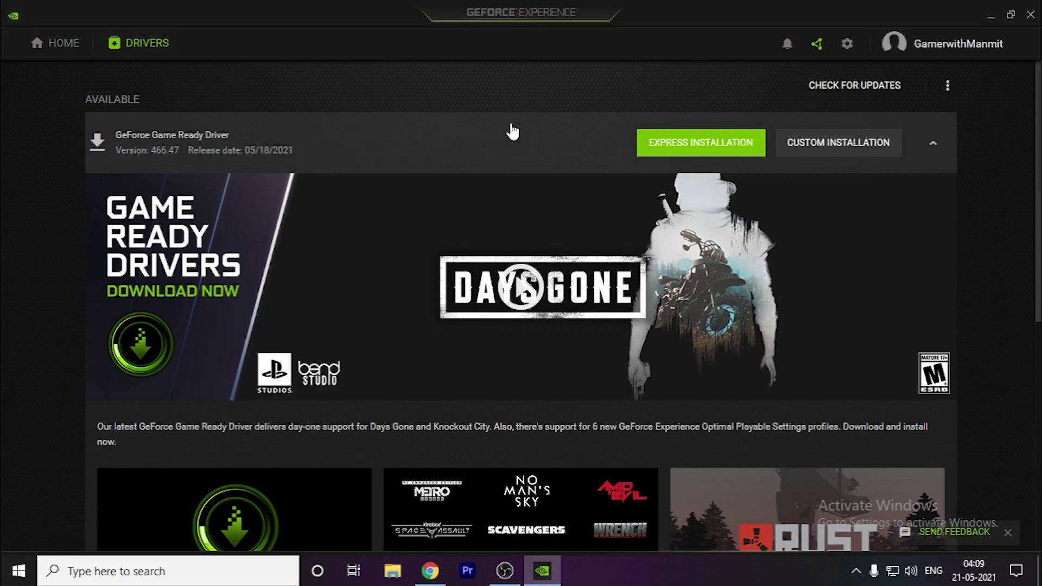
scroll(510, 149, down, 1)
scroll(448, 181, up, 1)
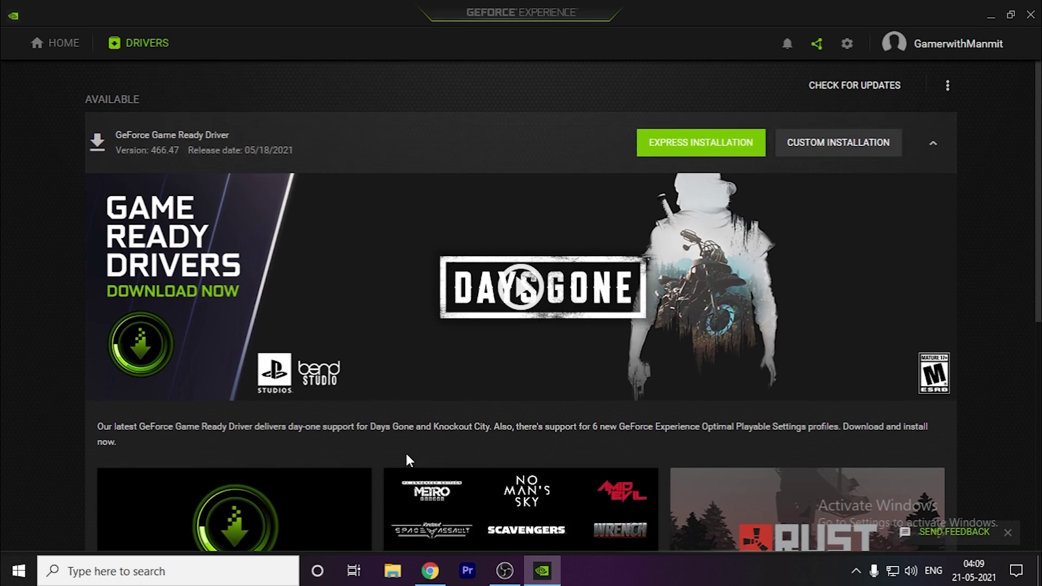
scroll(314, 268, down, 5)
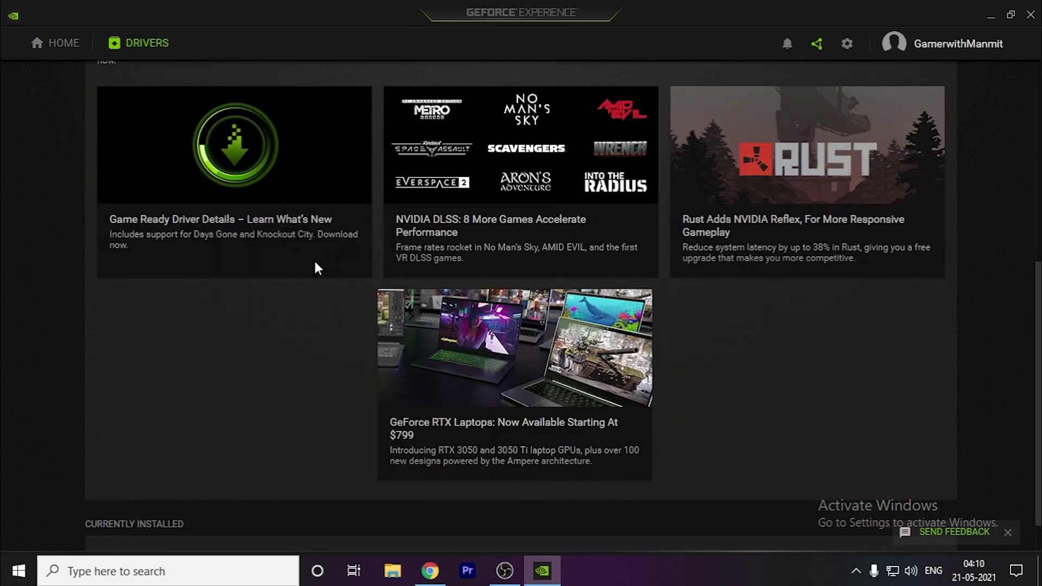
scroll(265, 302, up, 5)
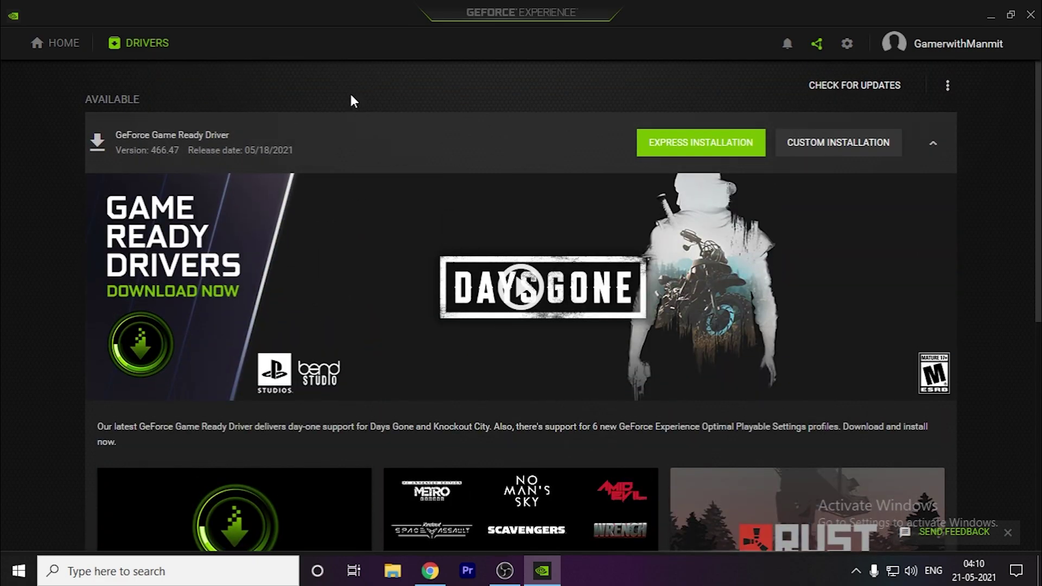
scroll(487, 400, down, 4)
scroll(467, 360, up, 3)
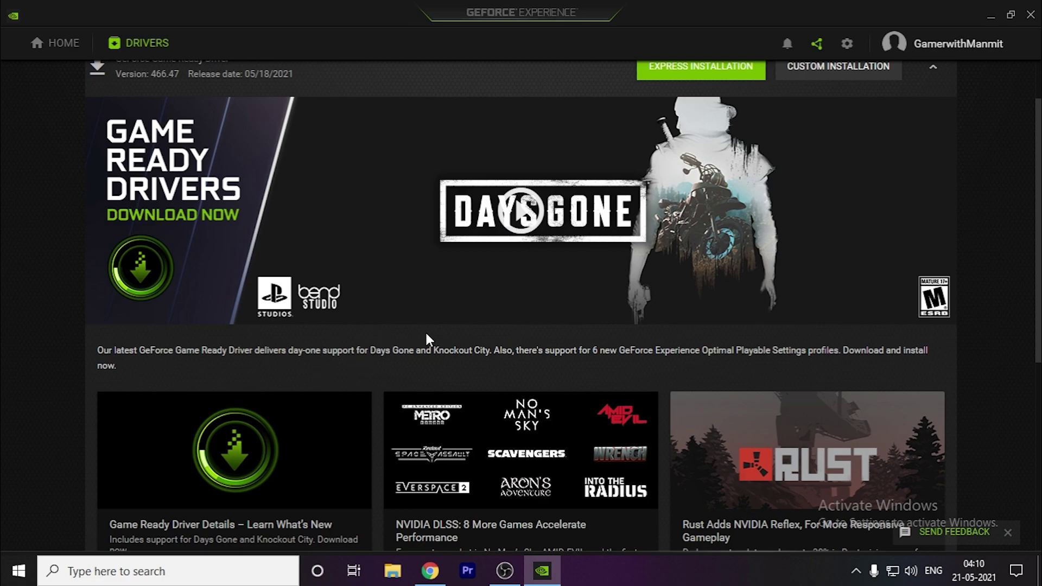
scroll(580, 235, up, 2)
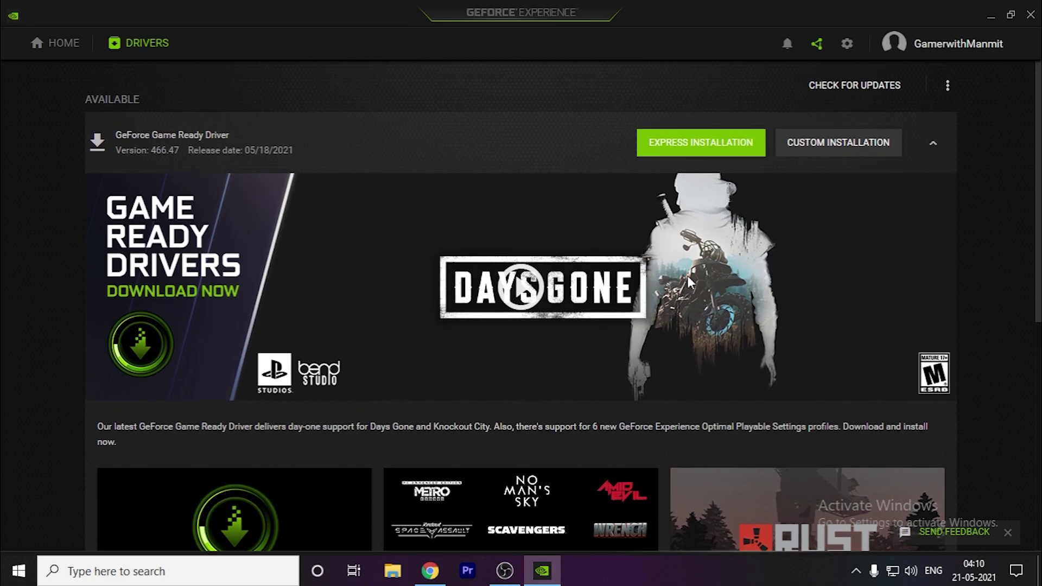
scroll(688, 276, down, 10)
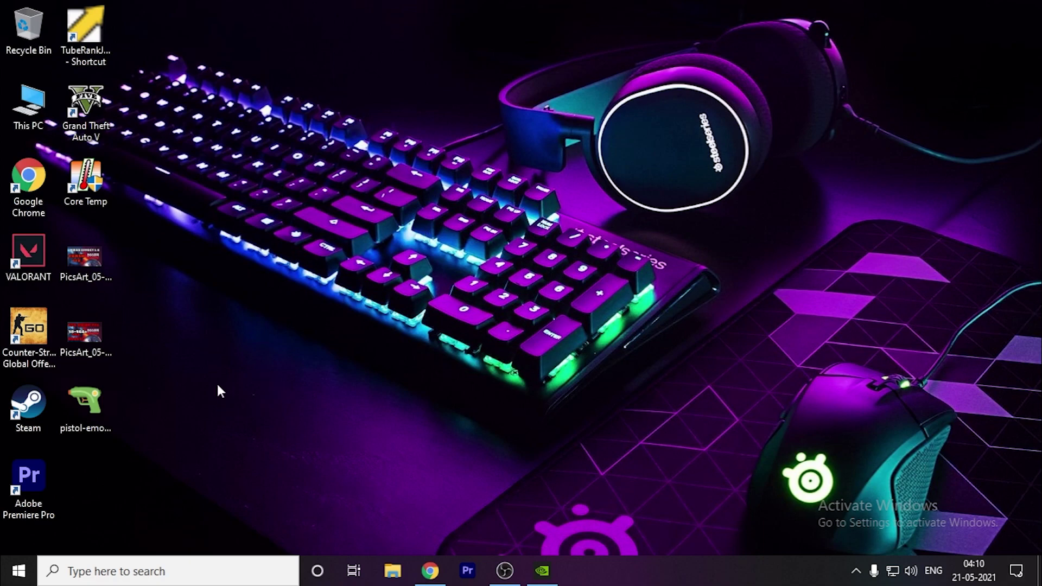
Open NVIDIA Control Panel from the desktop to Manage 3D Settings' Program Settings
right_click(194, 305)
click(313, 419)
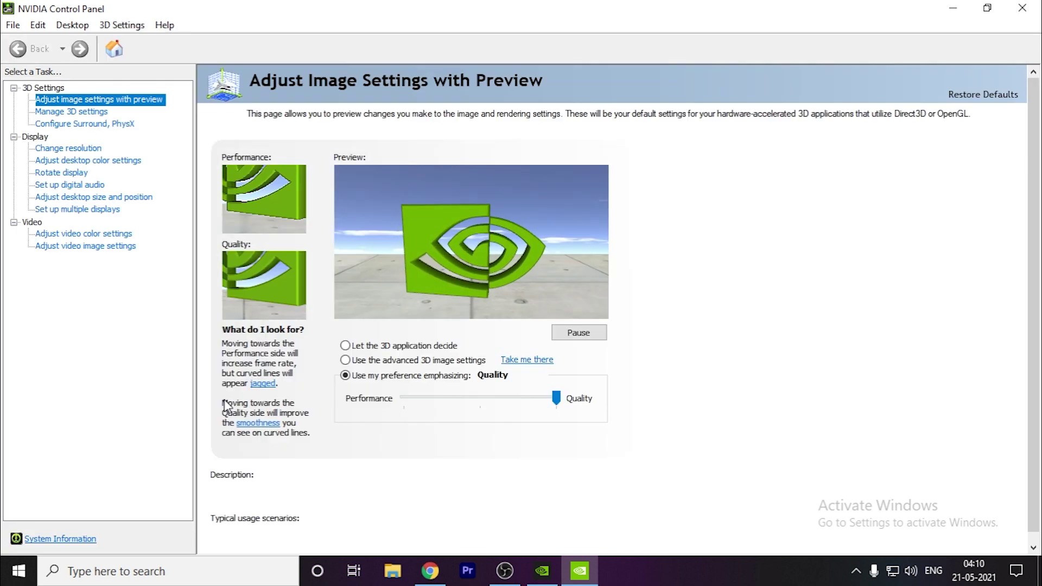
click(82, 112)
click(325, 186)
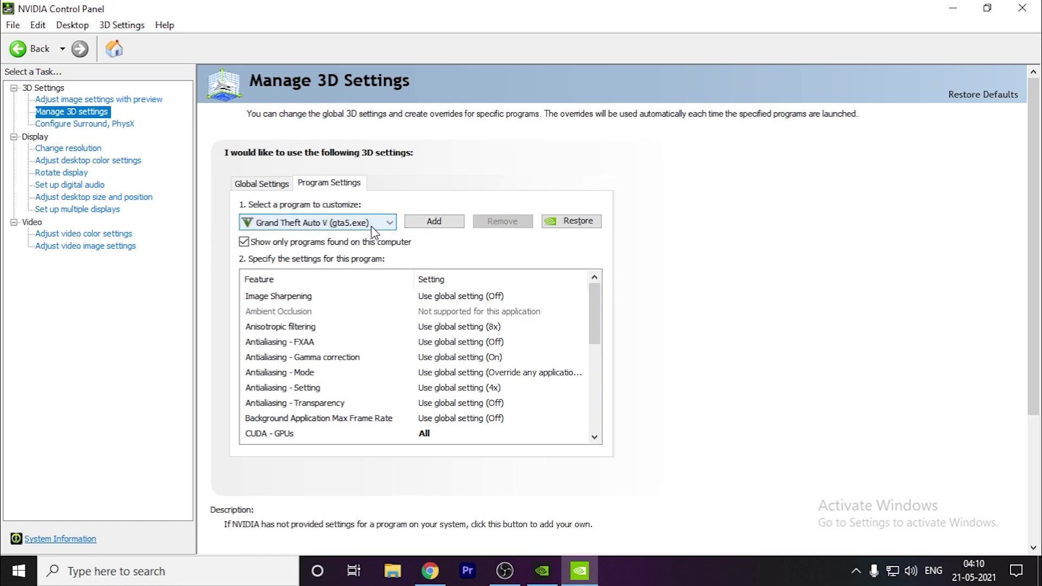
Open the Add program dialog and cancel it, keeping gta5.exe as the program to customize
click(426, 224)
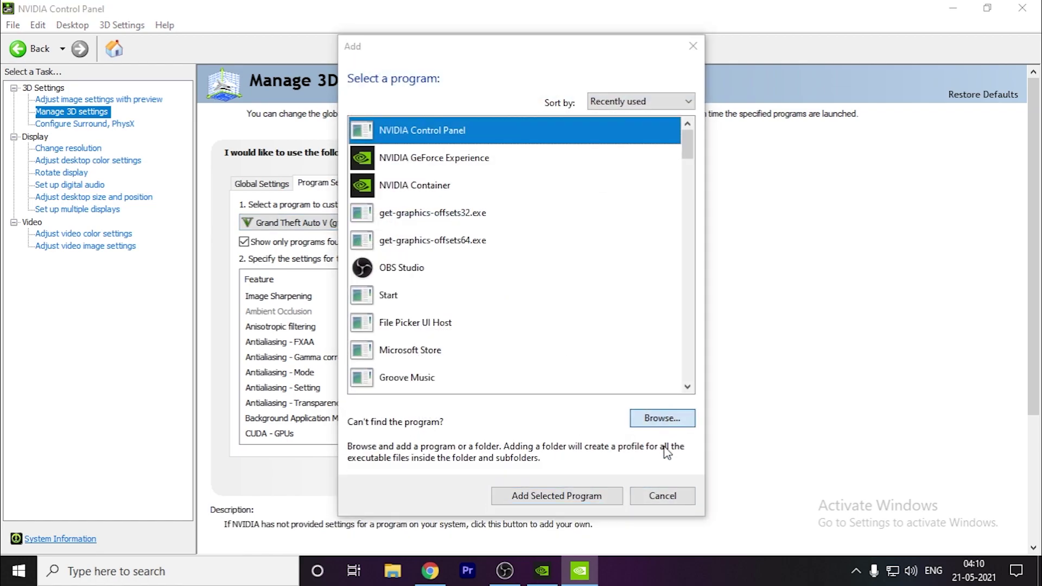
click(659, 423)
click(730, 427)
click(685, 494)
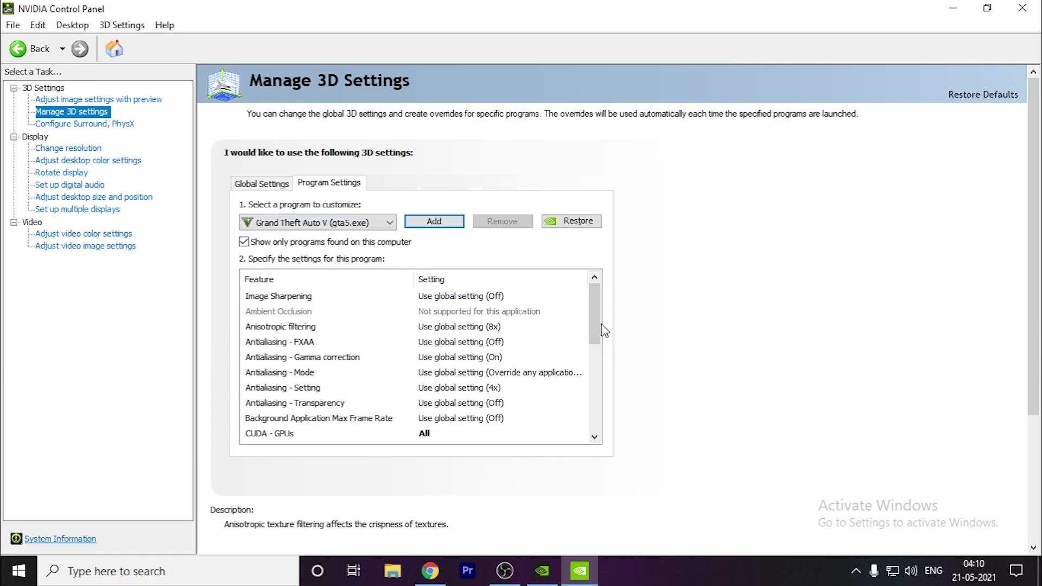
scroll(599, 337, down, 3)
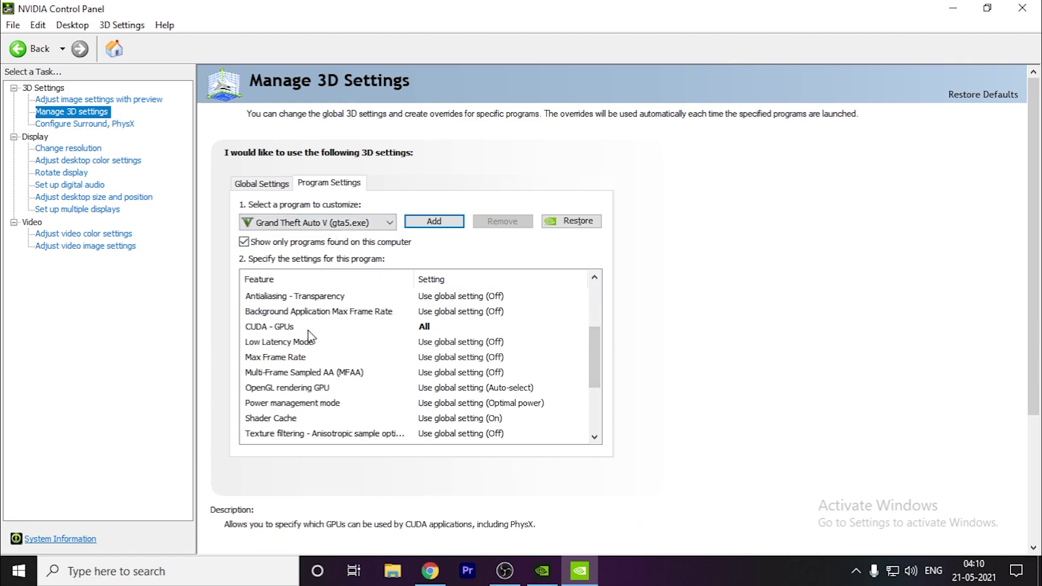
Set gta5.exe's CUDA - GPUs to 'Use these GPUs' with only the GeForce GTX 1050 Ti
click(437, 327)
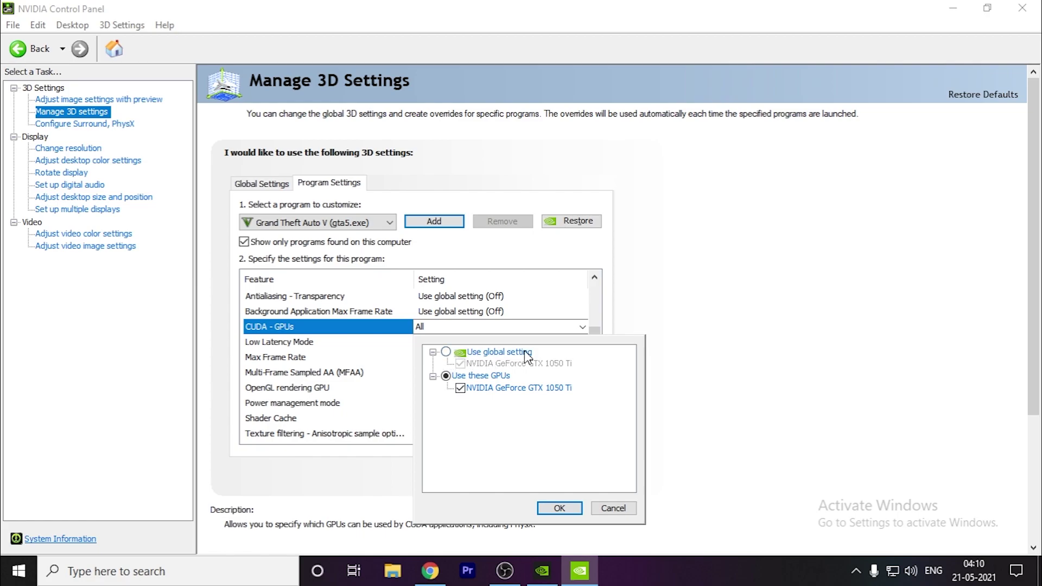
click(446, 352)
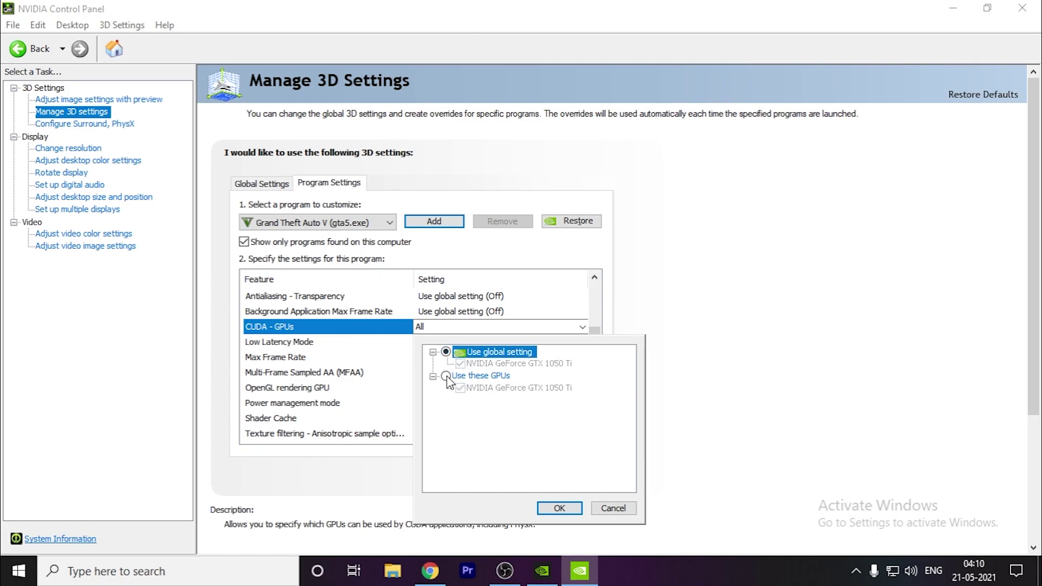
click(446, 376)
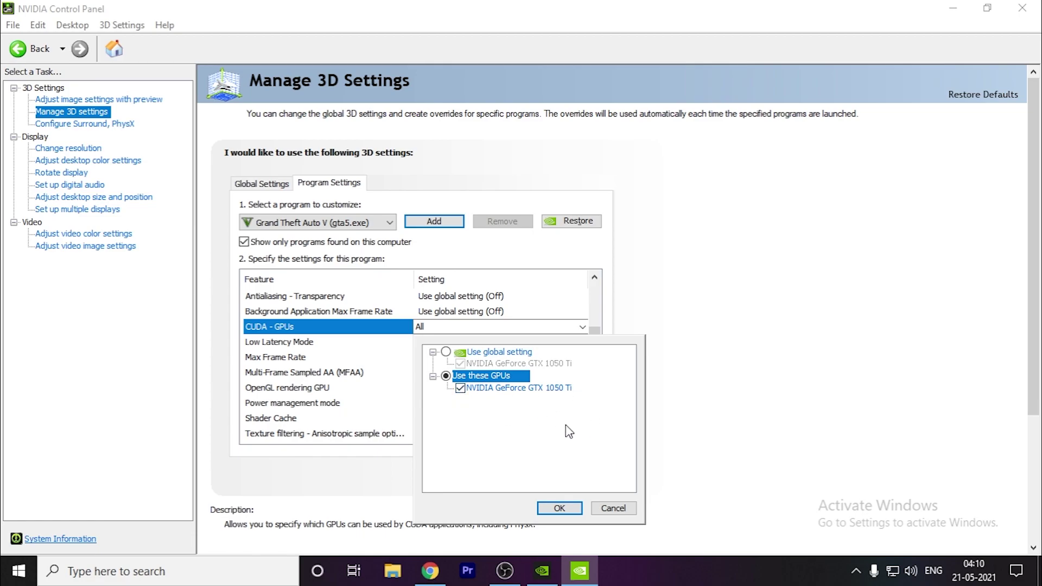
click(446, 351)
click(446, 375)
click(577, 509)
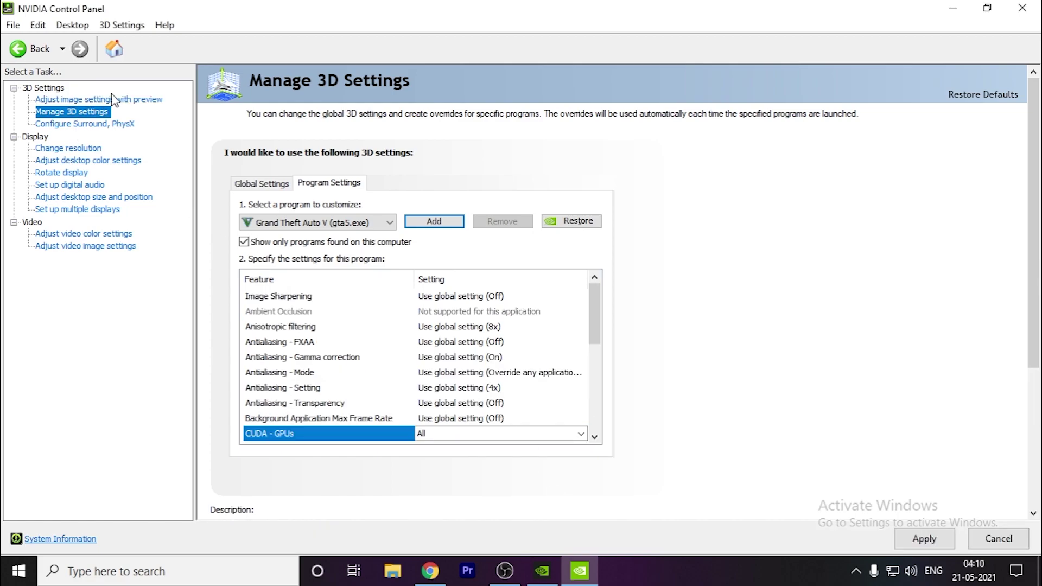
In Adjust image settings with preview, choose 'Use my preference emphasizing' and slide it to Performance
click(268, 183)
click(77, 101)
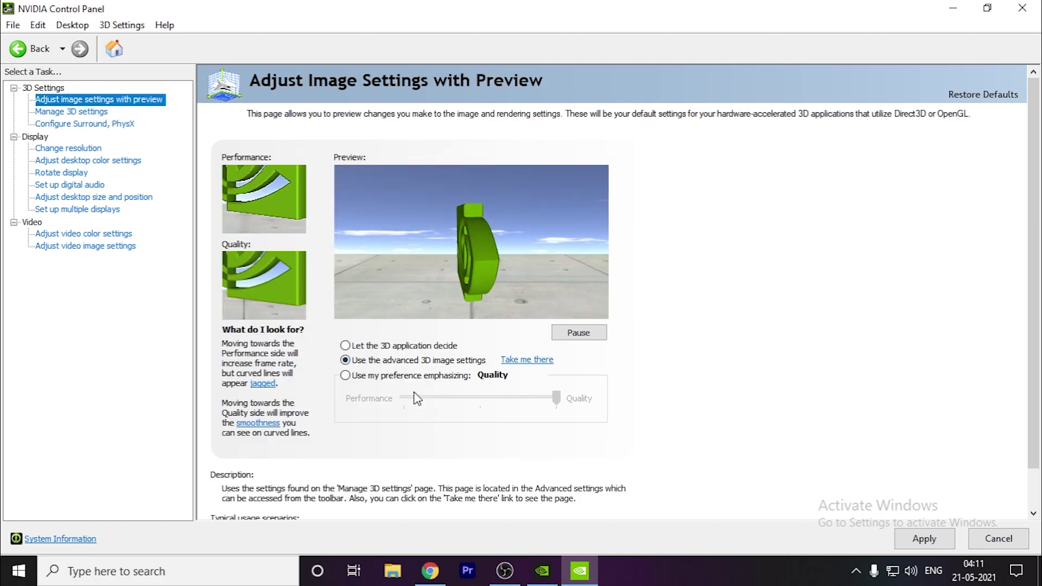
click(362, 379)
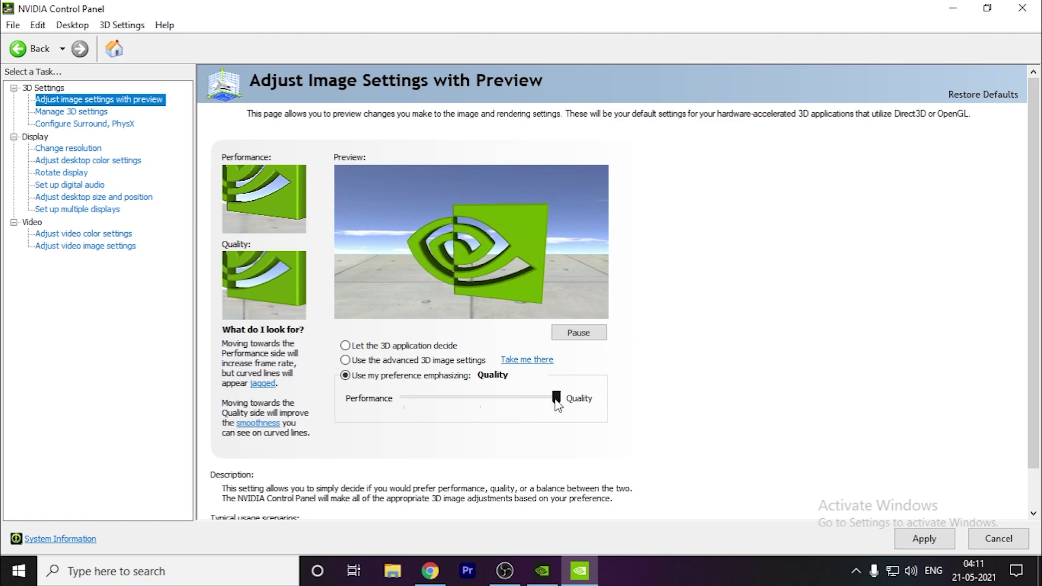
drag(555, 399, 403, 399)
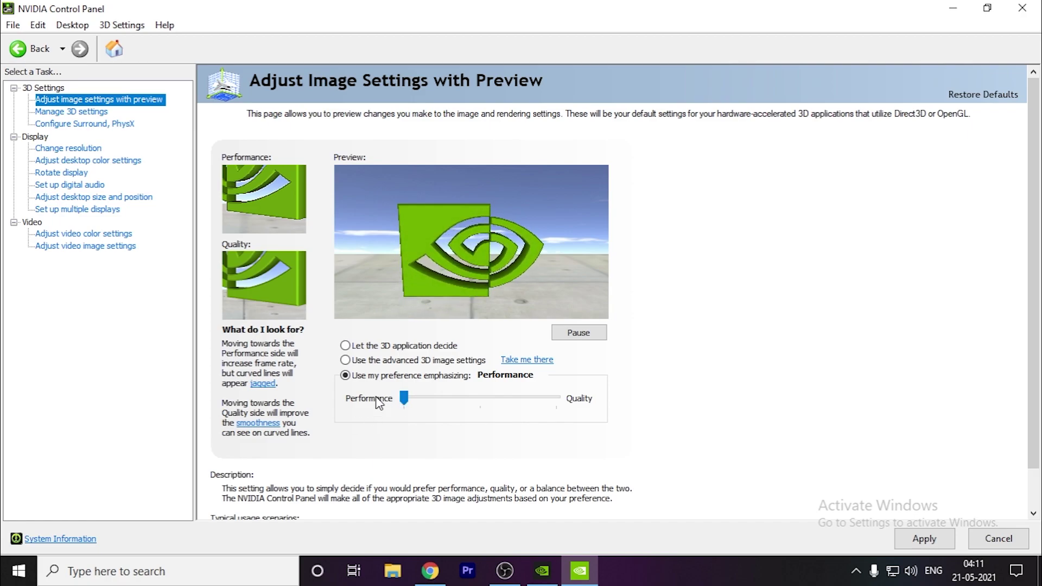
Close NVIDIA Control Panel and open Windows Game Mode settings, confirming Game Mode is On
key(alt+F4)
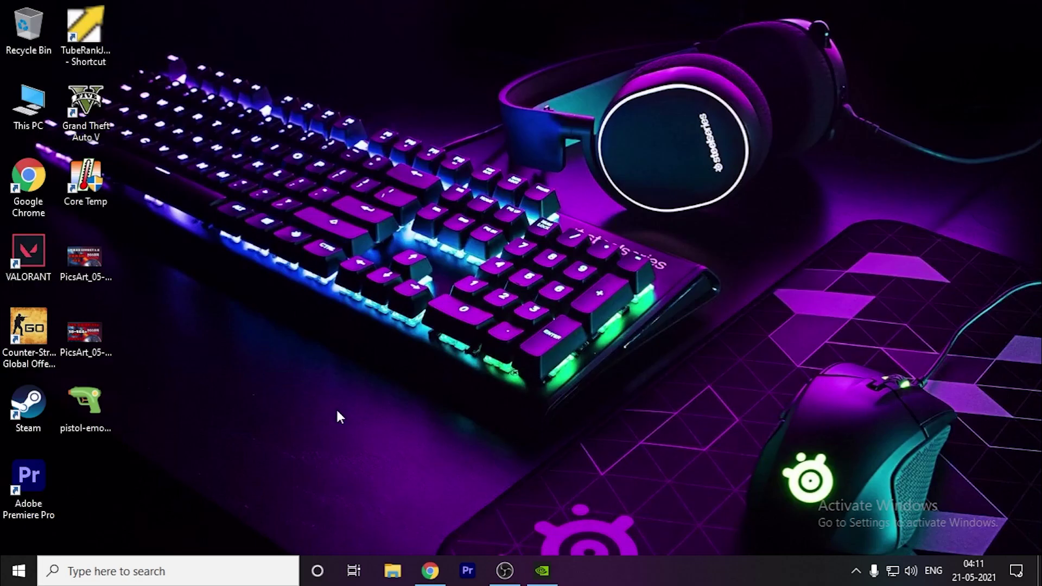
key(super)
text(game mo)
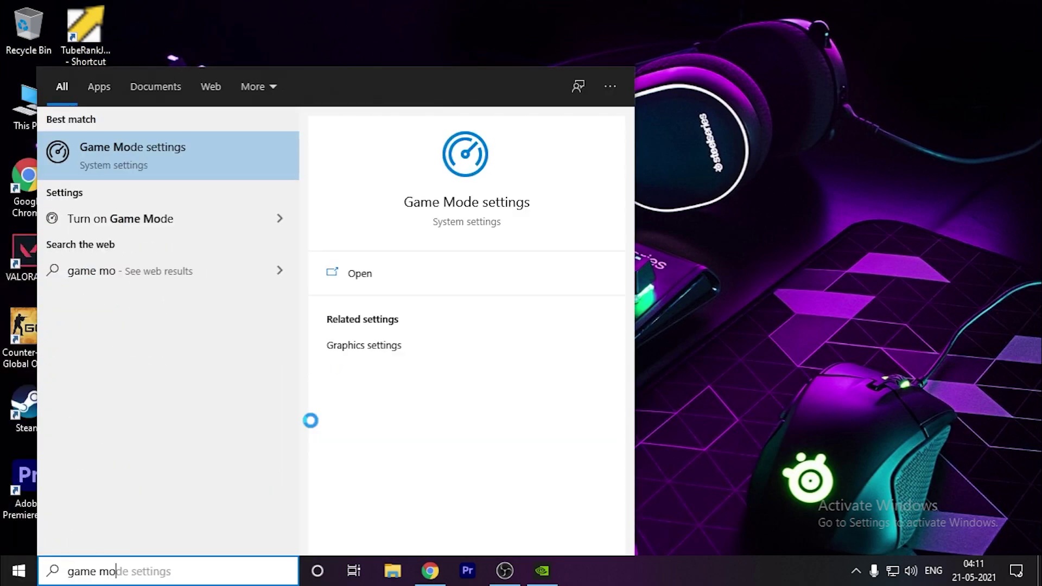
key(Return)
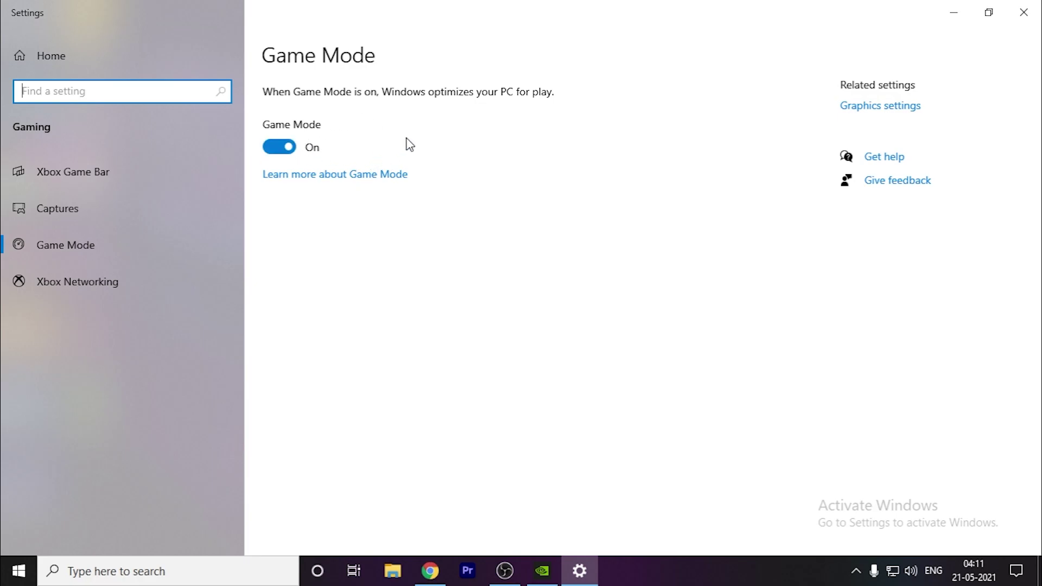
Turn Xbox Game Bar off and go to the Graphics settings page
click(115, 177)
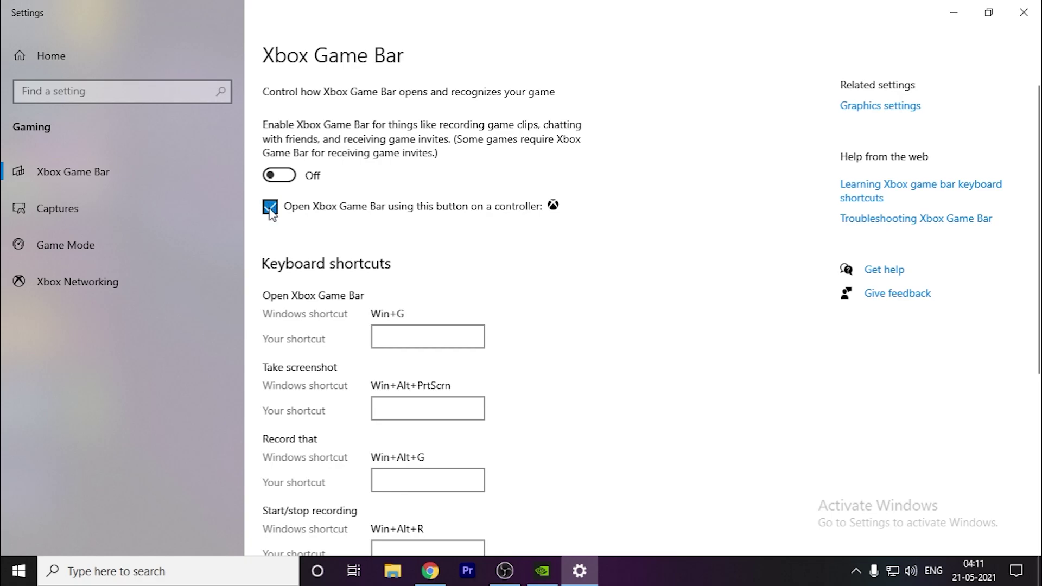
click(278, 176)
click(902, 108)
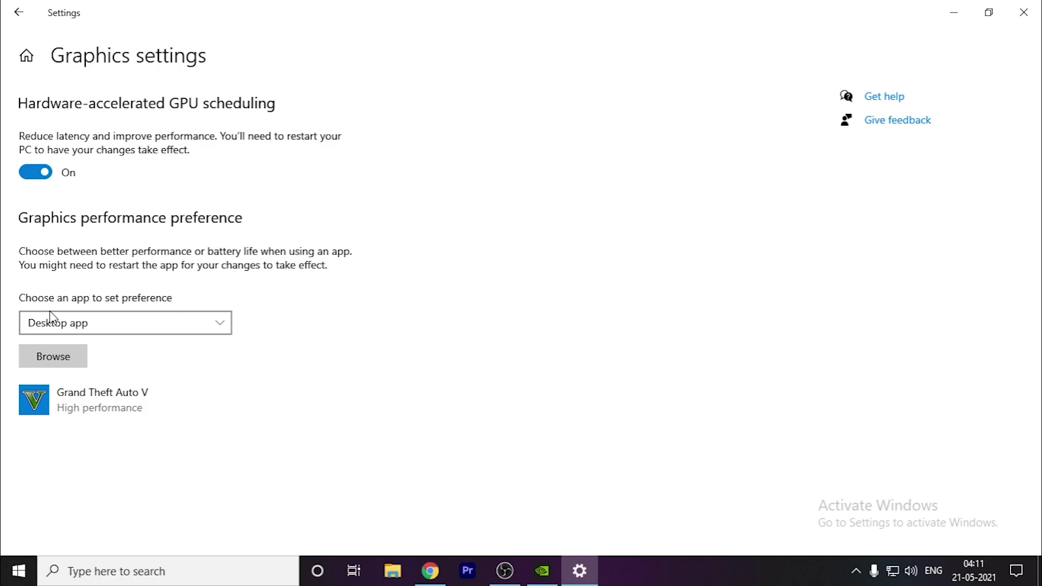
Set Grand Theft Auto V's graphics preference to High performance, then minimize Settings
click(76, 355)
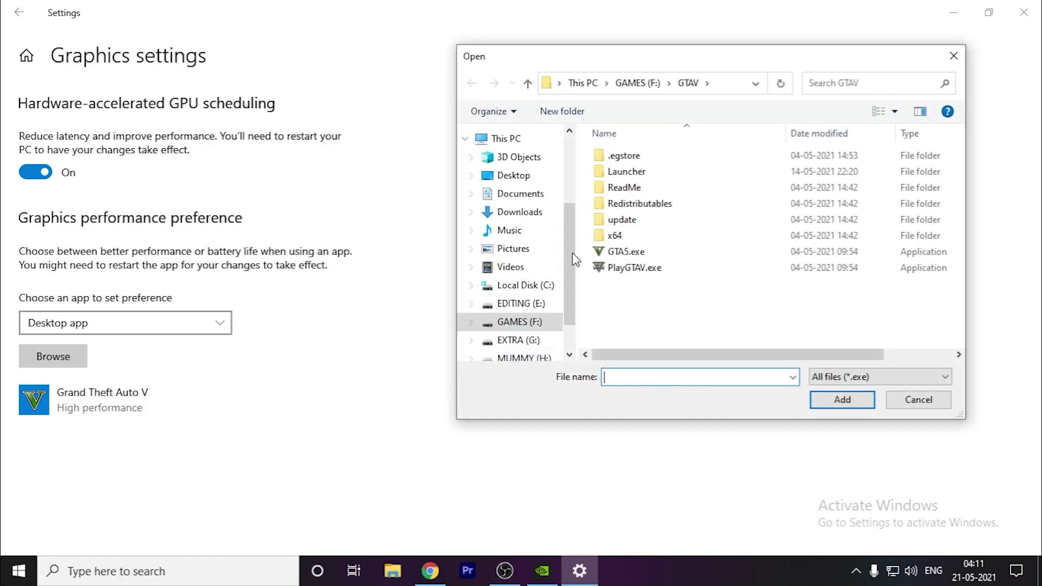
click(918, 399)
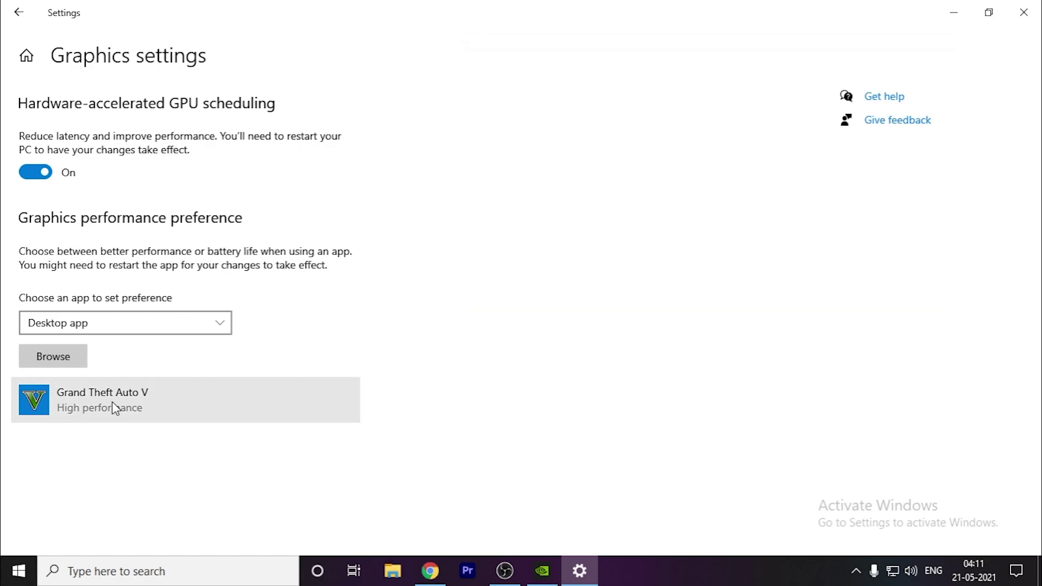
click(110, 388)
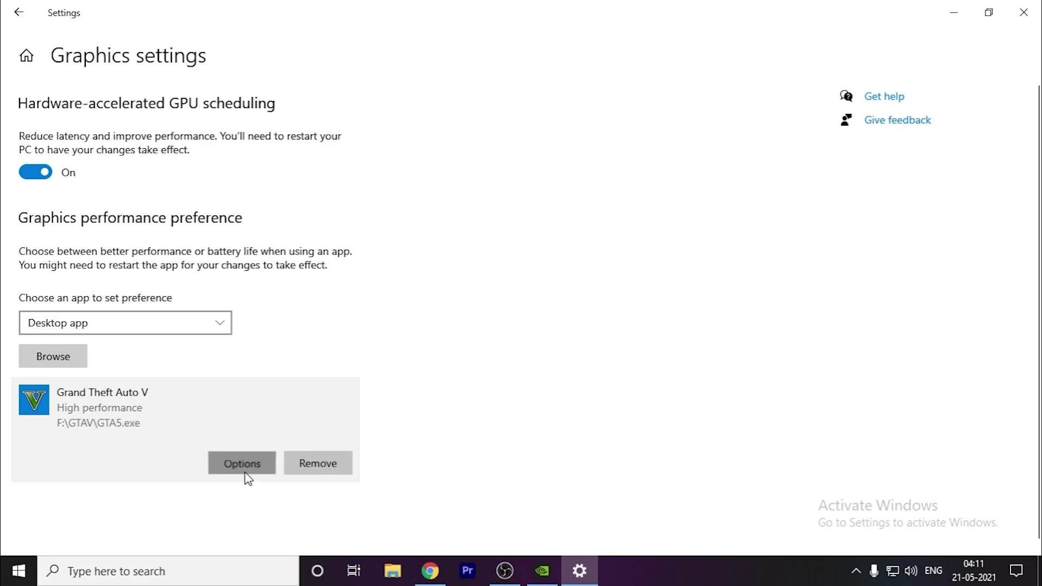
click(244, 467)
click(402, 244)
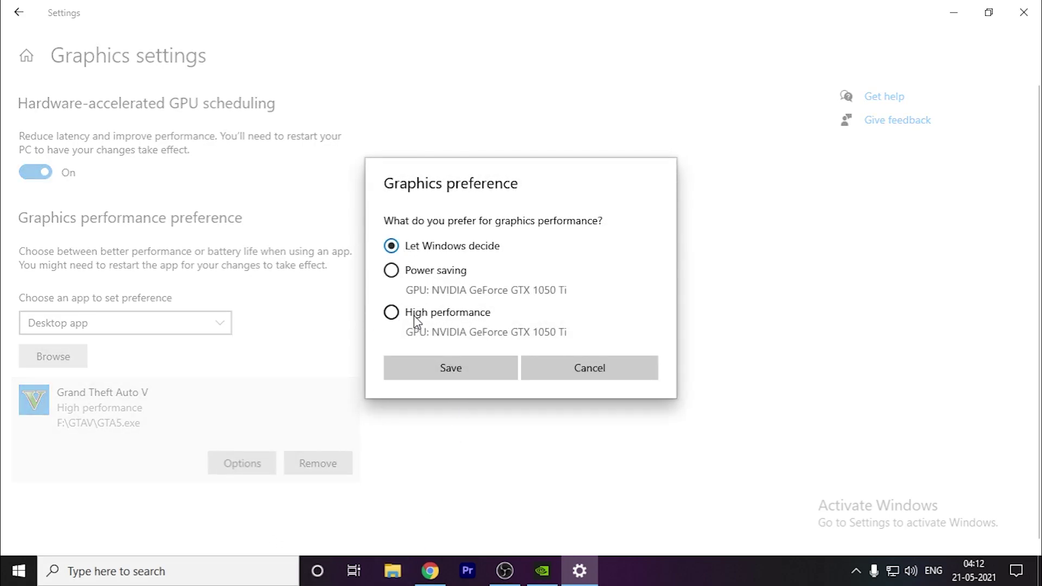
click(426, 317)
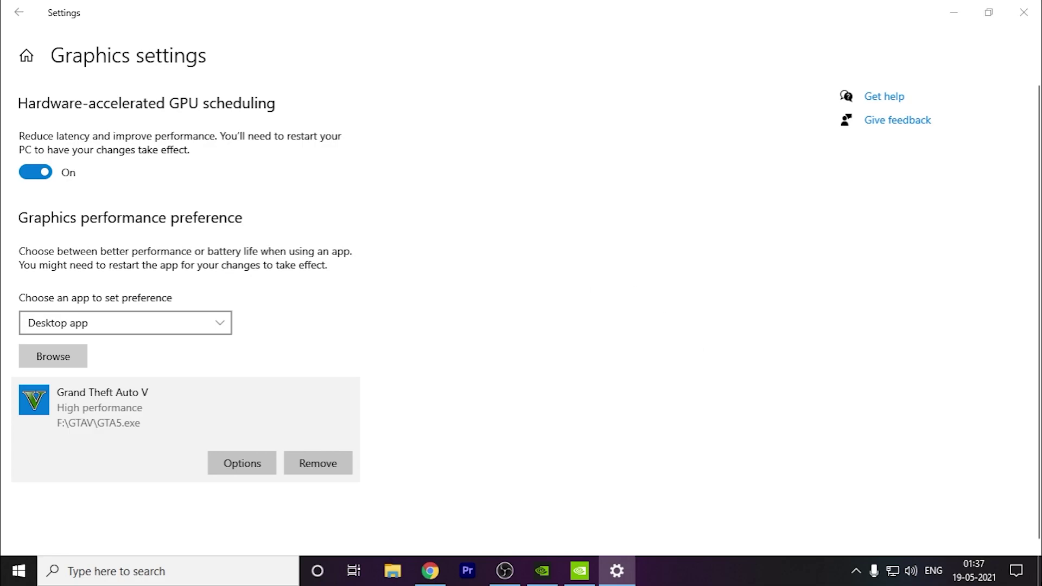
click(1039, 574)
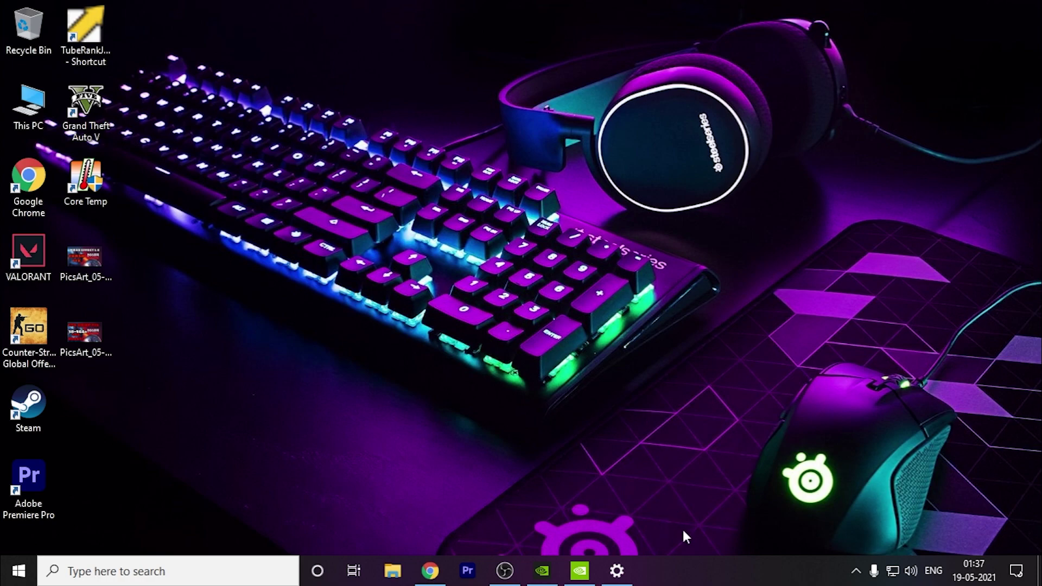
Review Task Manager's startup apps, with only LGHUB and Realtek HD Audio enabled, then close it
right_click(701, 565)
click(799, 484)
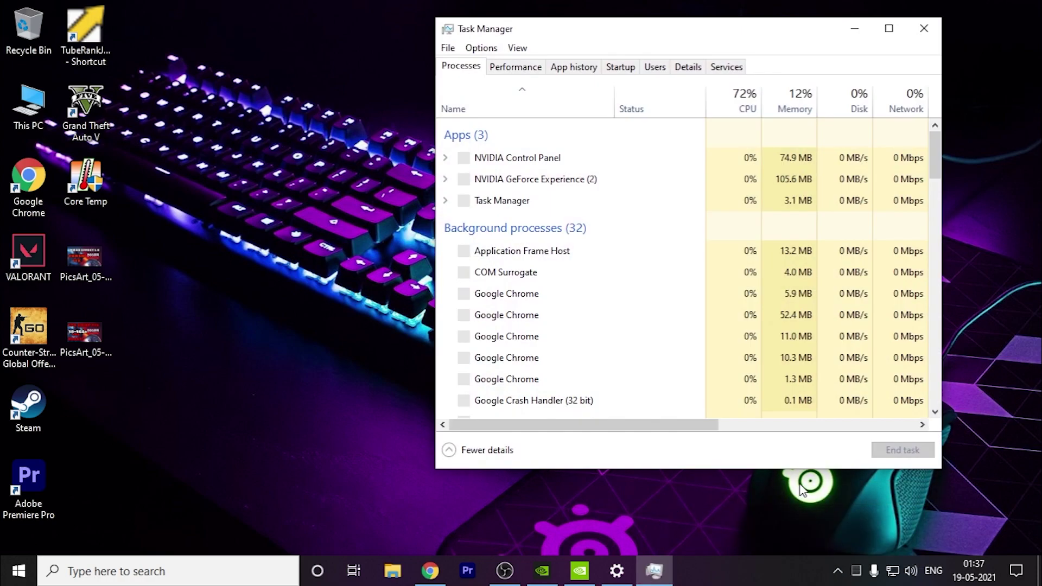
drag(802, 46, 671, 52)
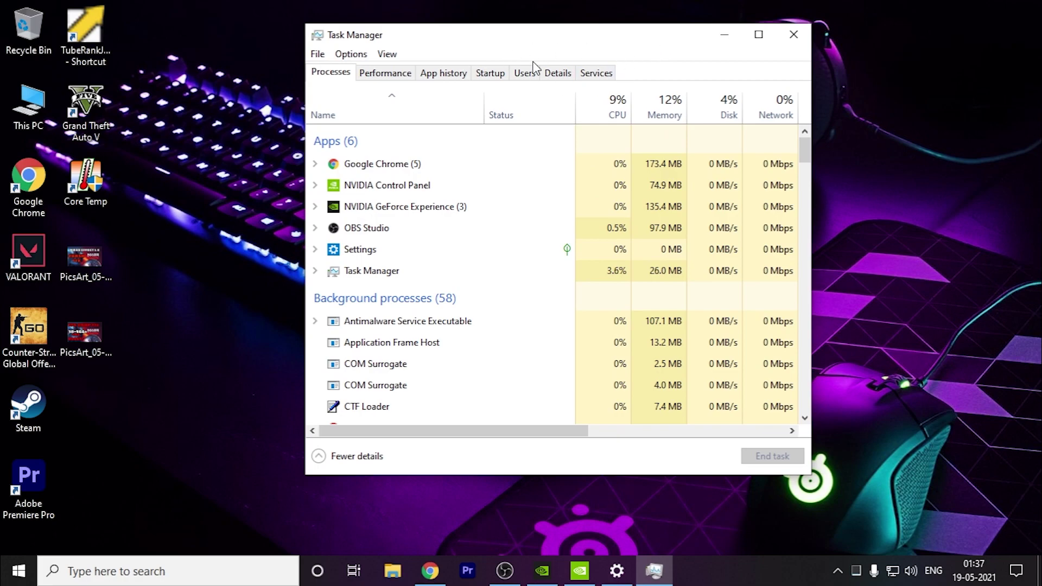
click(490, 78)
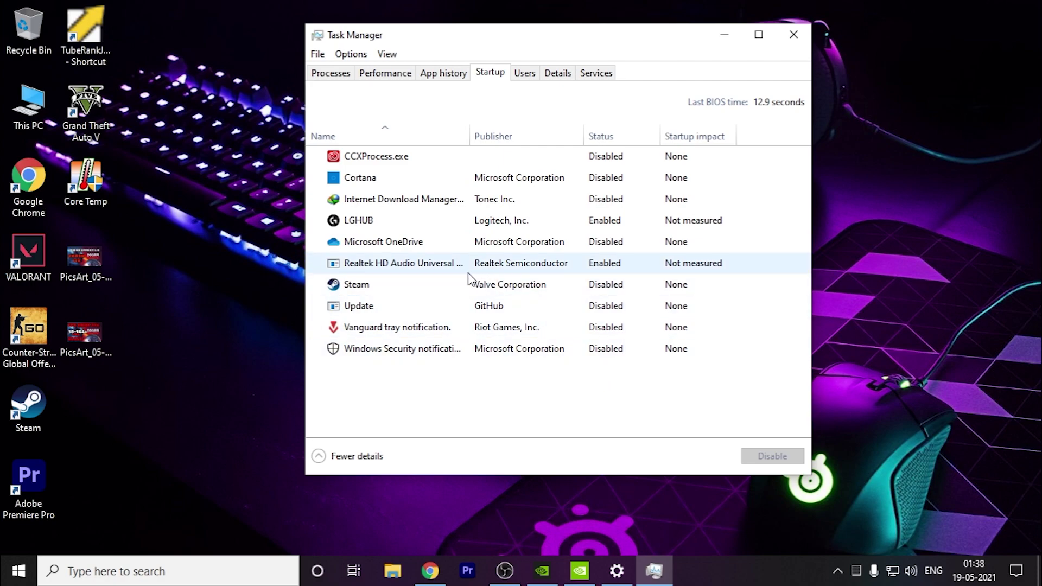
click(382, 268)
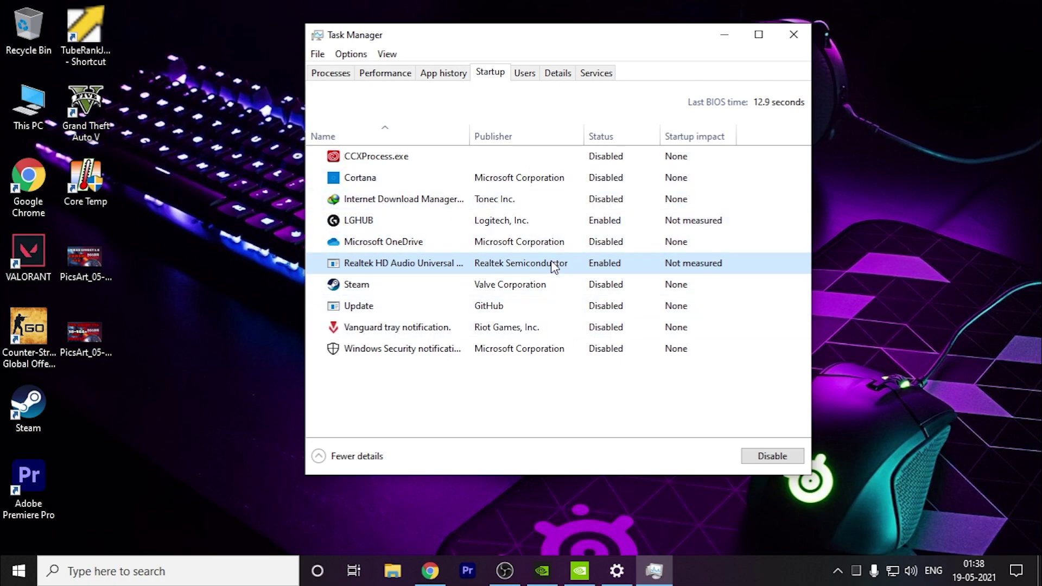
click(449, 228)
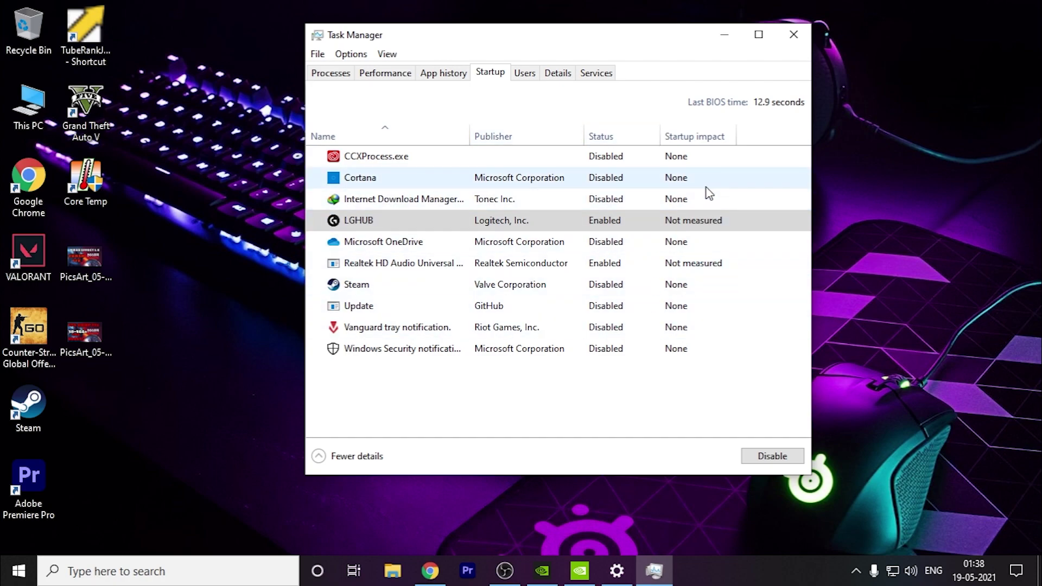
click(793, 35)
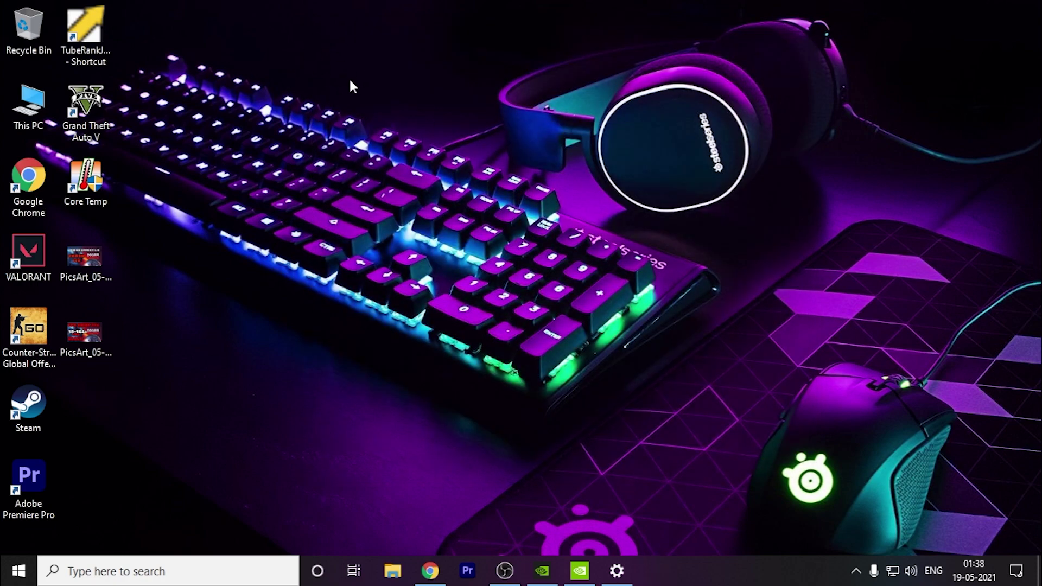
Open Power Options and the High performance plan's advanced power settings
key(super)
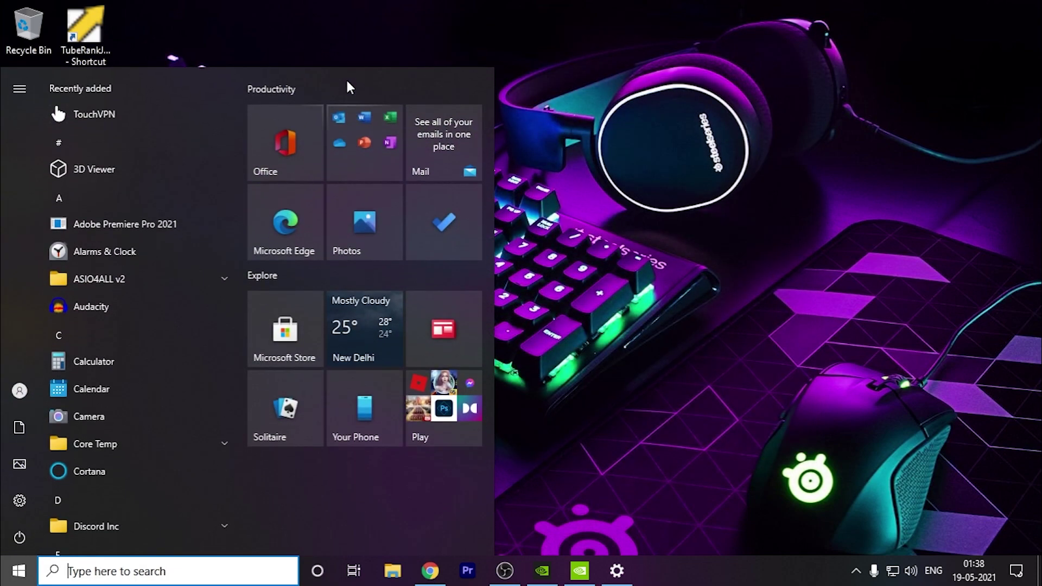
text(powe)
key(Down)
key(Return)
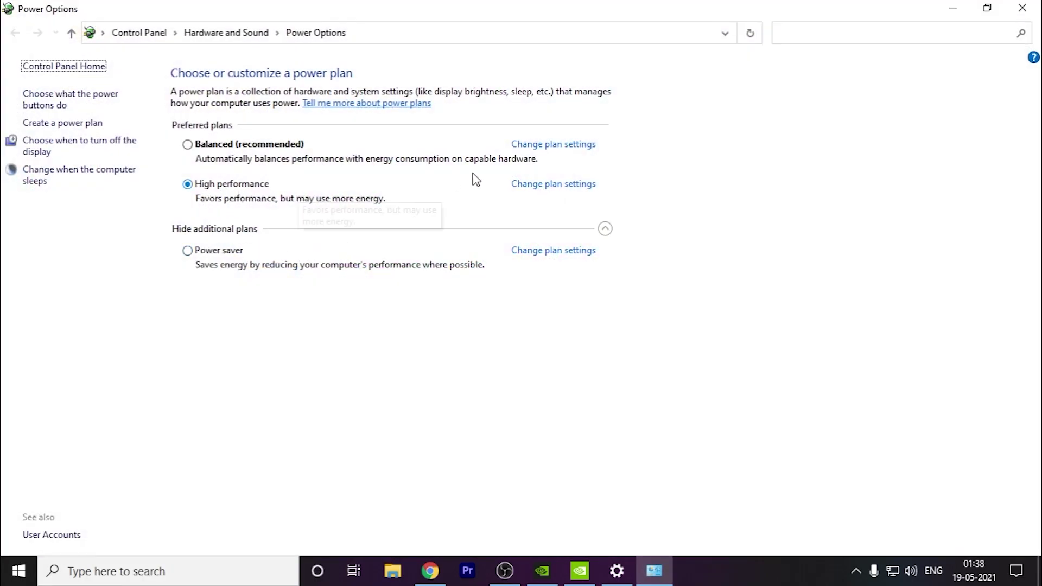
click(547, 186)
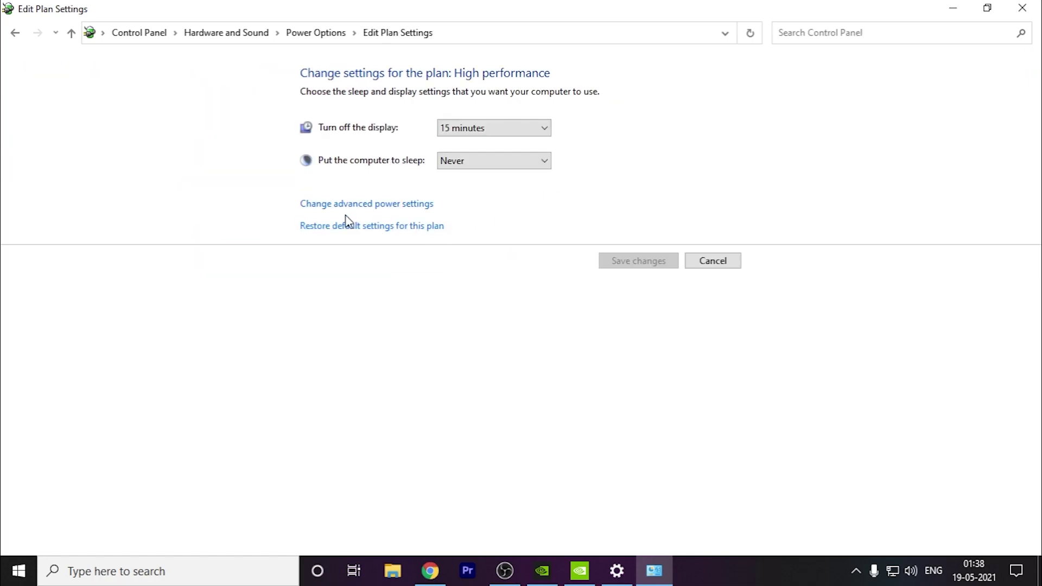
click(392, 210)
Check that minimum and maximum processor states are 100%, then cancel the advanced settings
scroll(323, 248, down, 1)
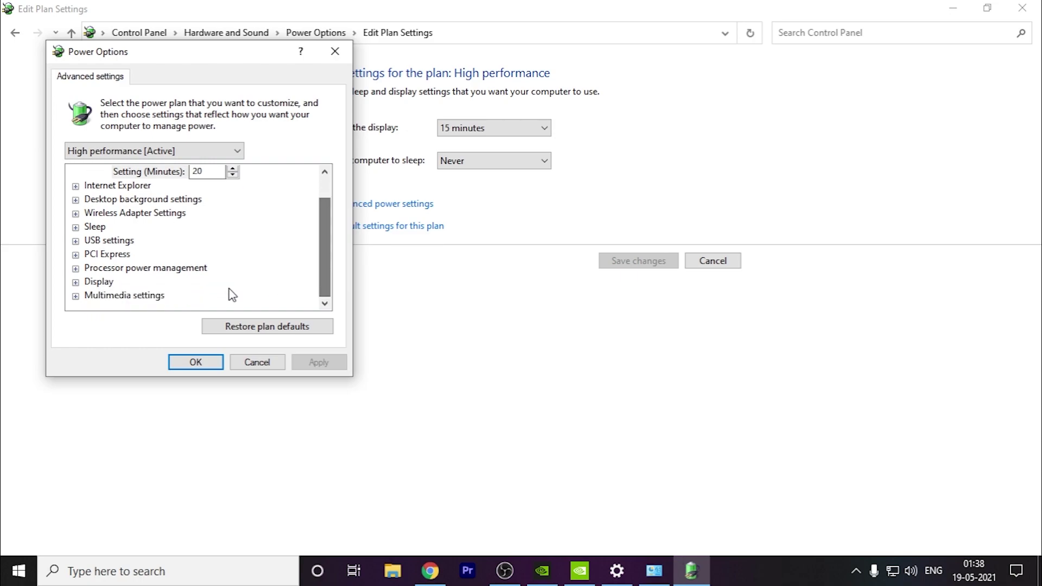
click(76, 268)
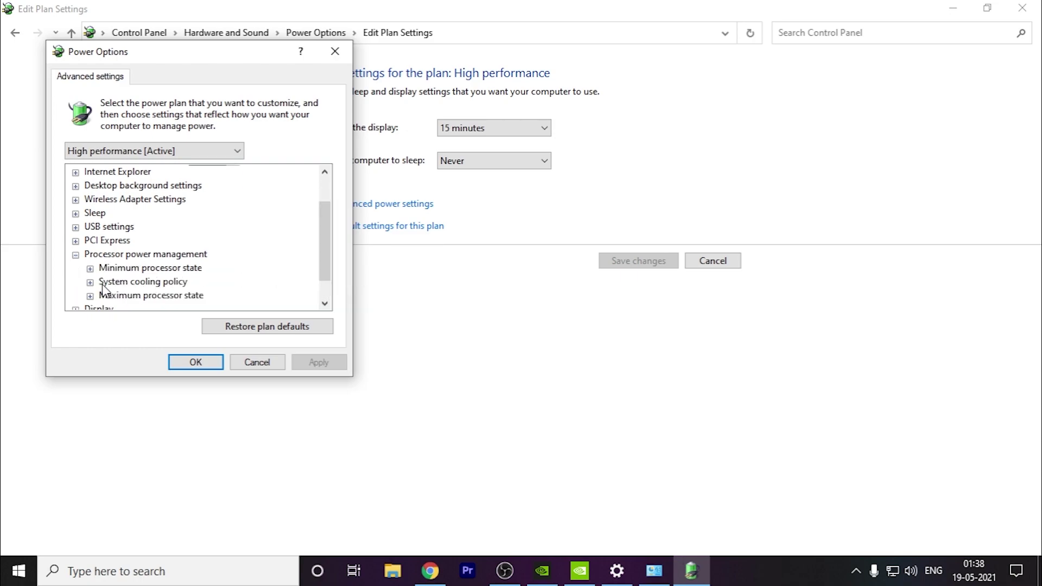
click(141, 268)
key(Right)
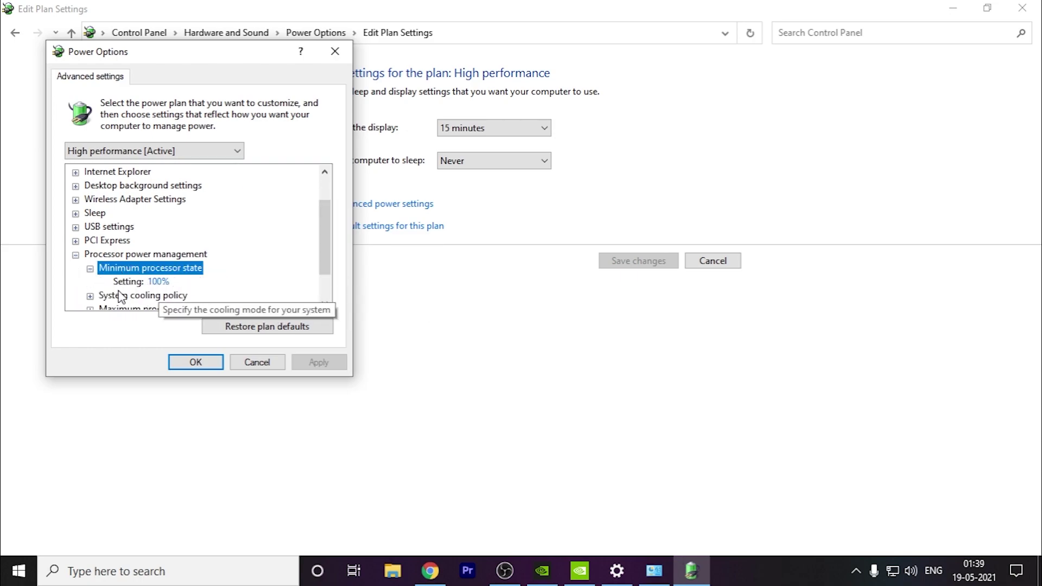
scroll(326, 261, down, 1)
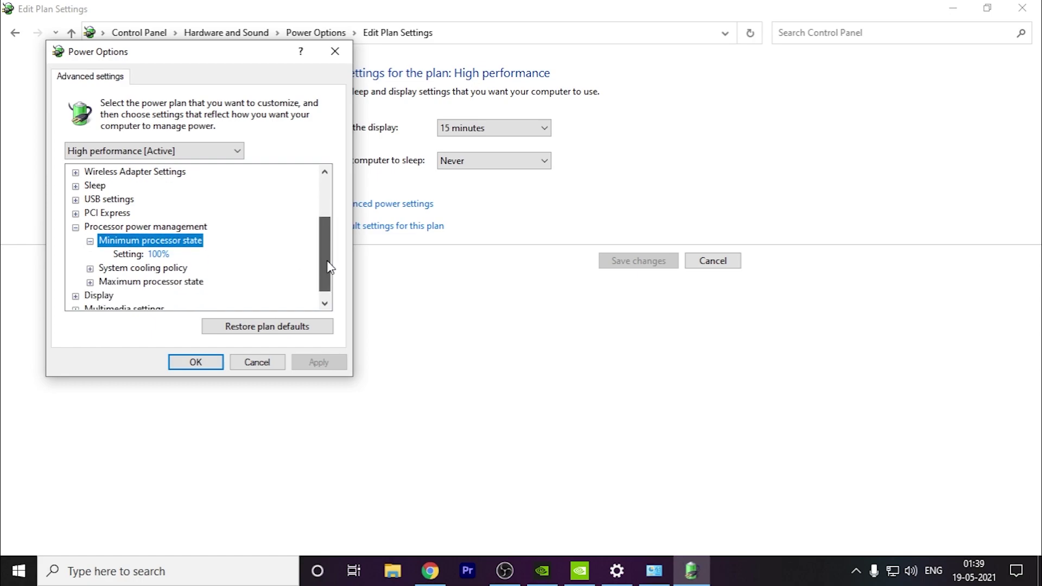
click(158, 255)
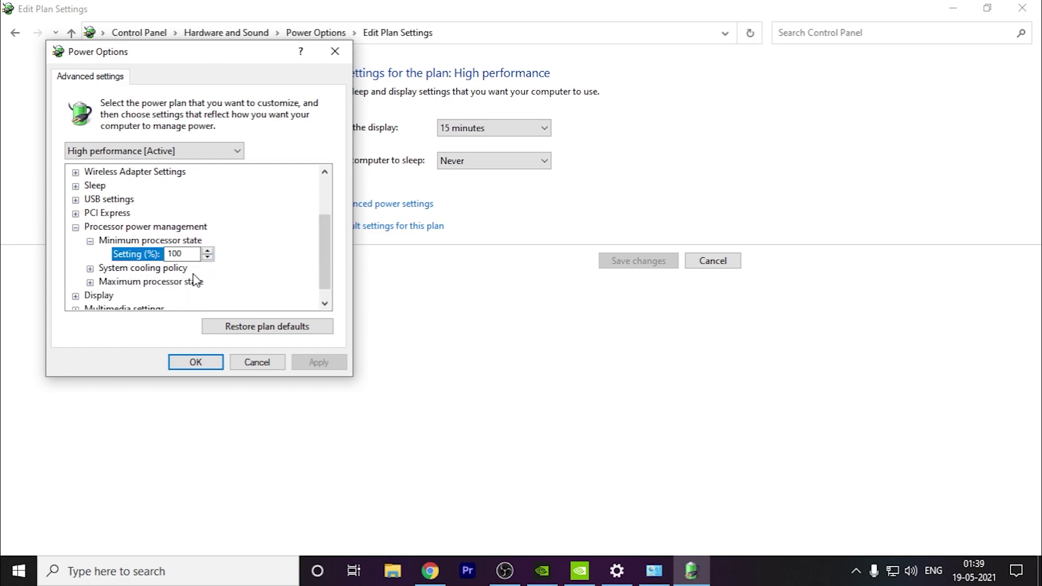
click(201, 283)
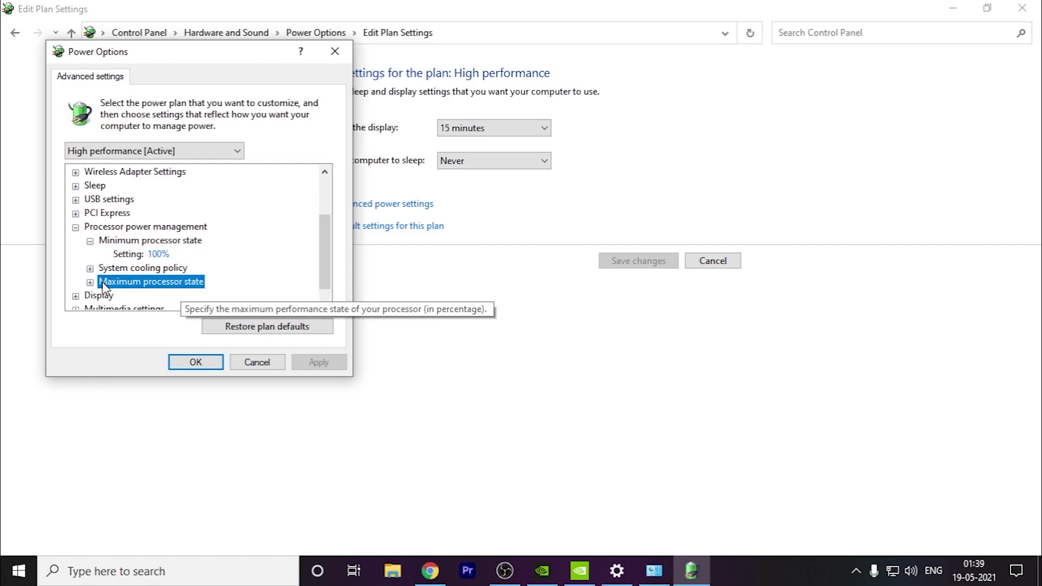
double_click(190, 283)
scroll(220, 286, down, 1)
scroll(220, 286, up, 3)
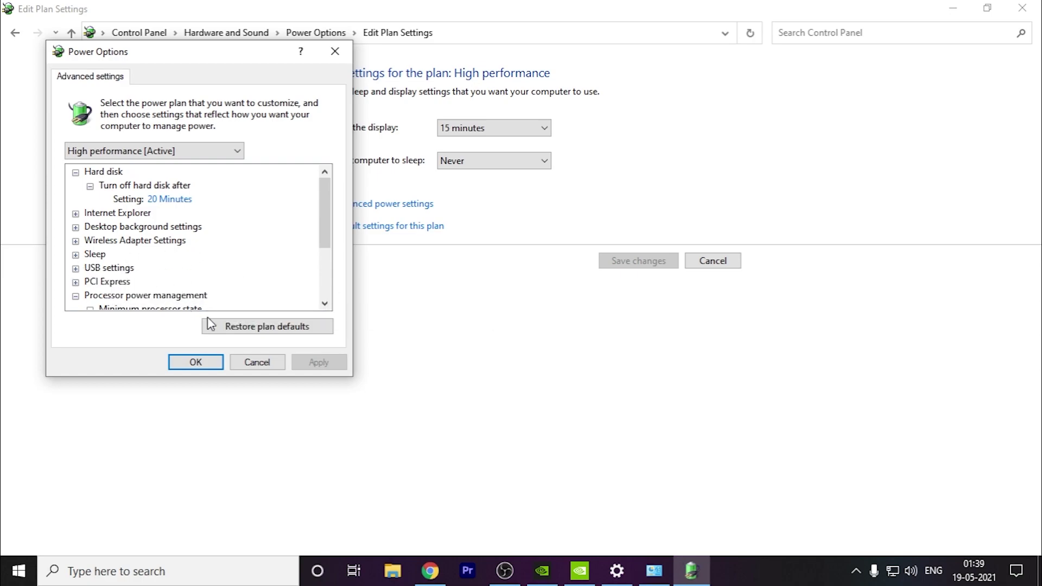
click(257, 362)
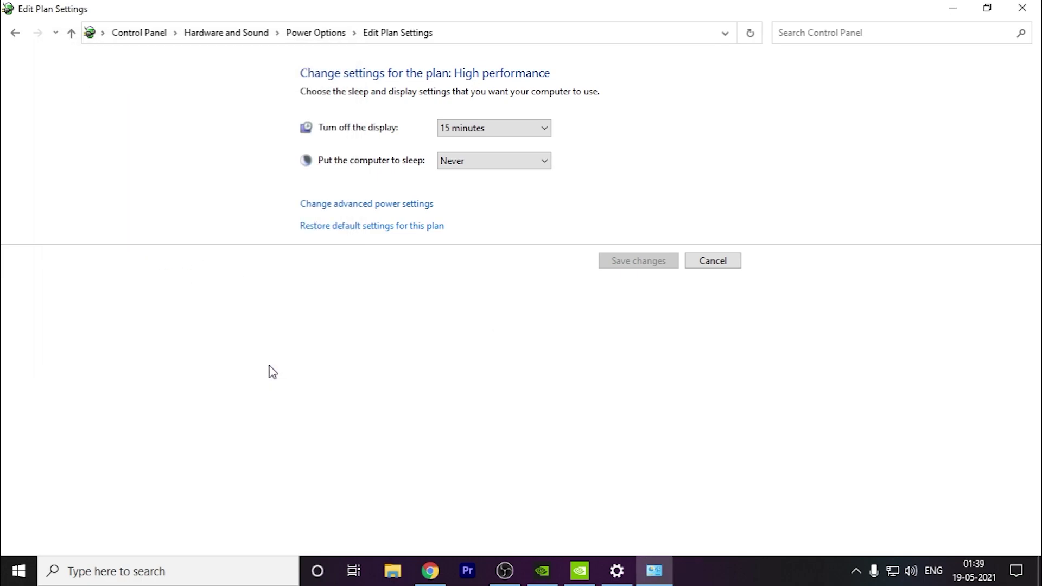
Close the plan settings window and open the %temp% folder via Run
click(1022, 8)
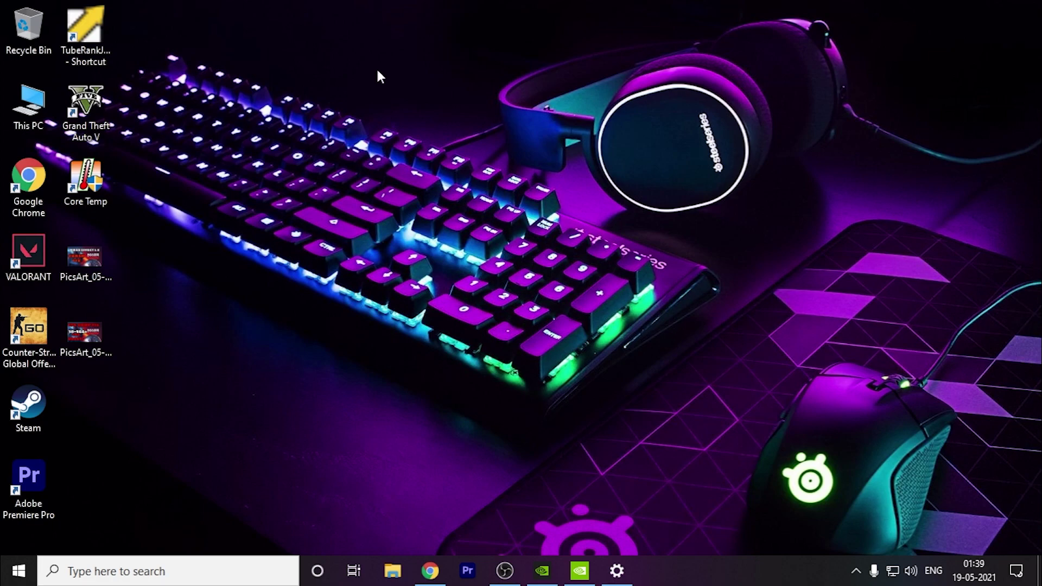
key(super+r)
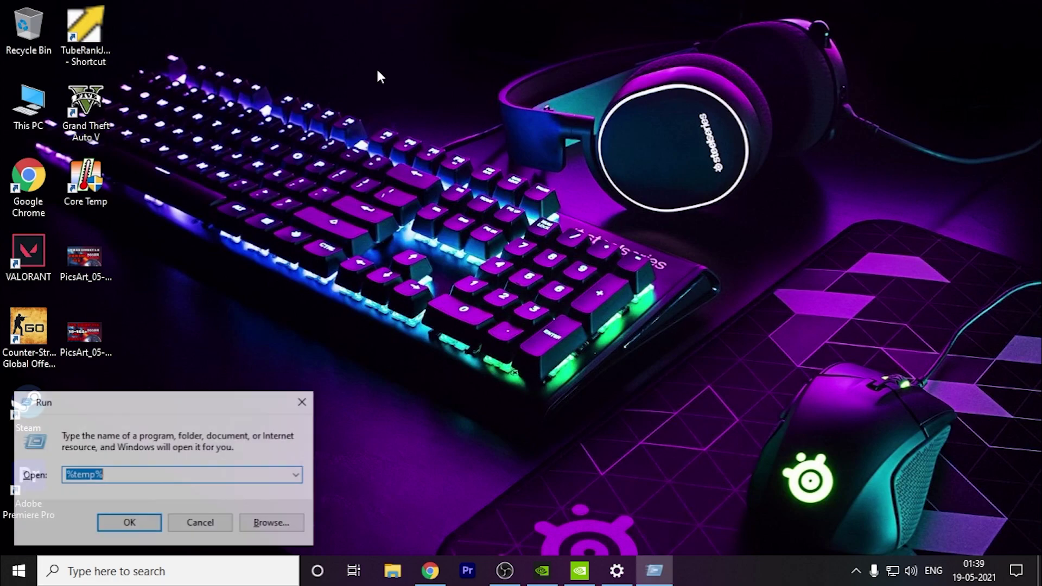
text(%)
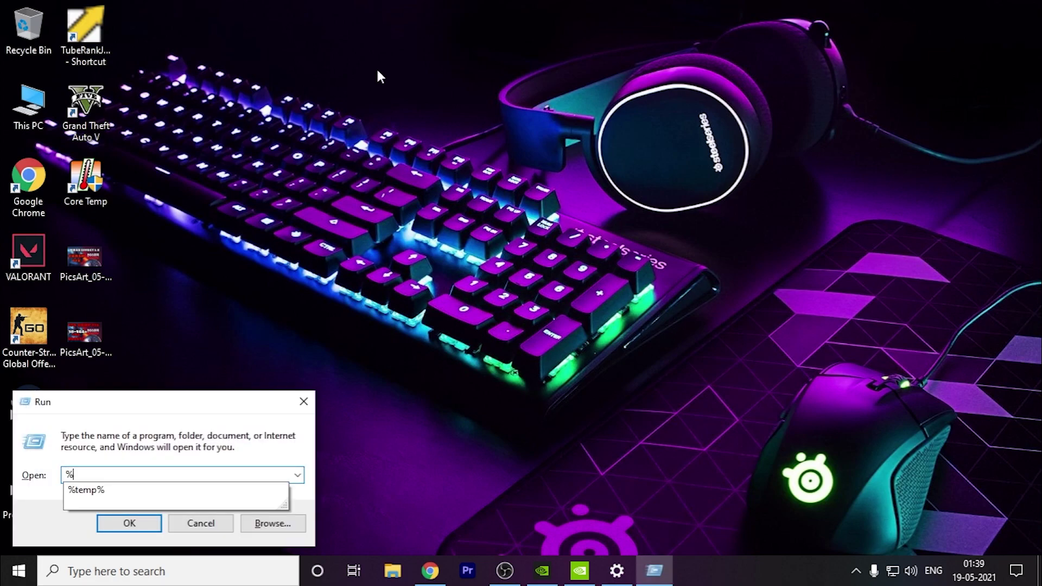
text(temp%)
key(Return)
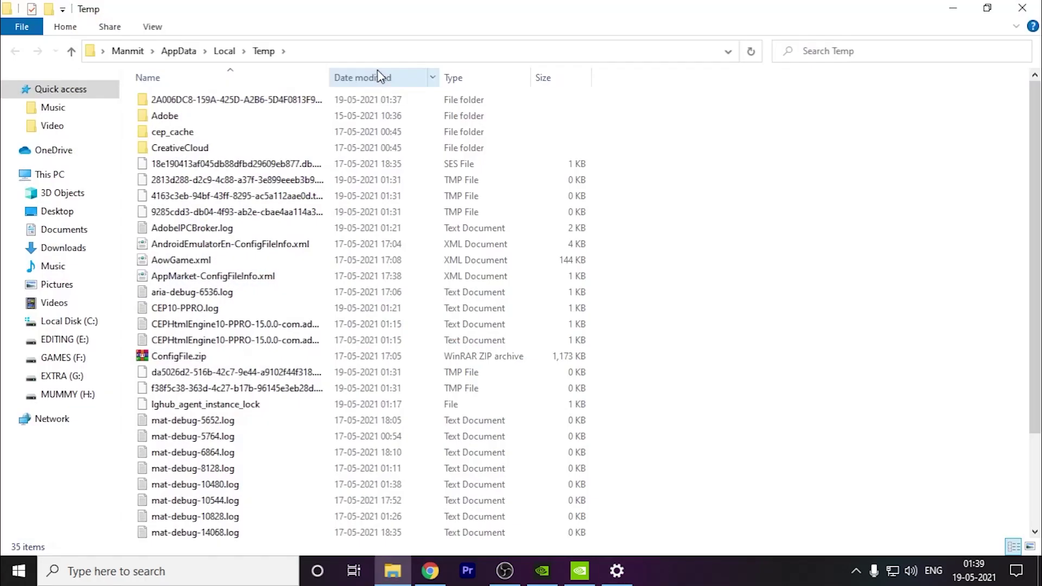
drag(864, 107, 746, 209)
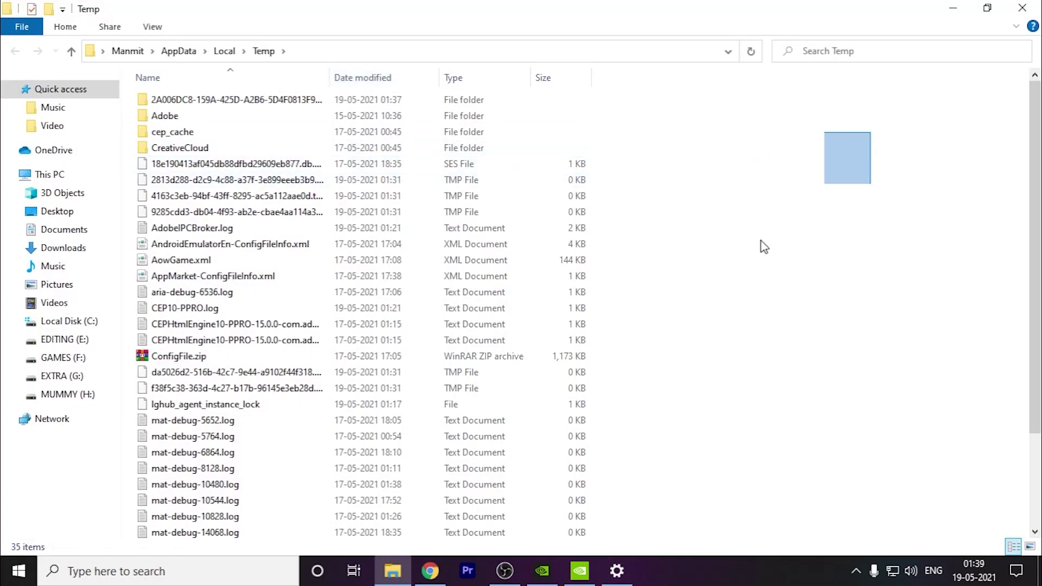
Permanently delete all 35 temp items, skipping the 7 in-use ones, and close the folder
key(ctrl+a)
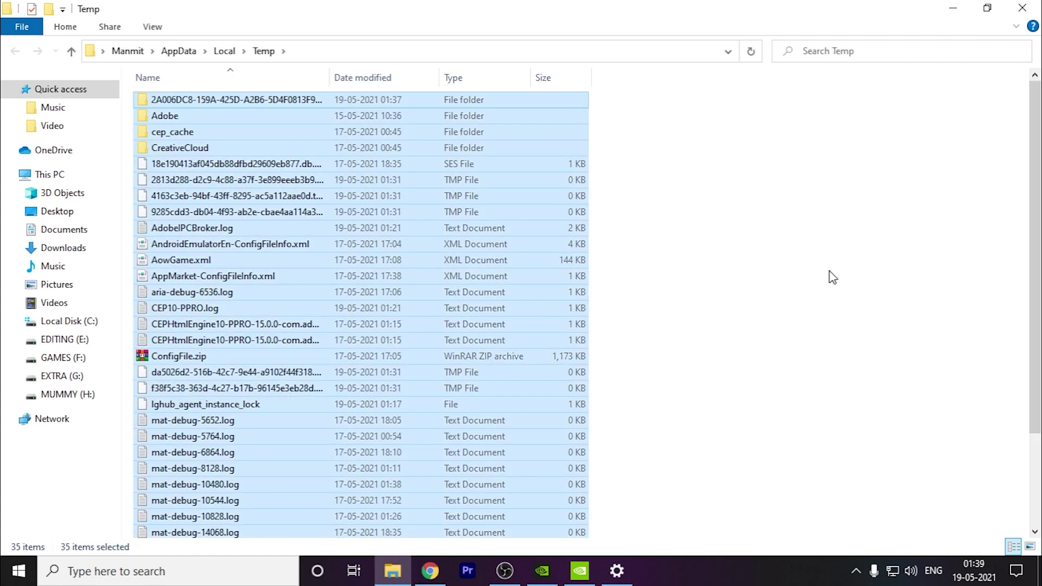
key(shift+Delete)
key(Return)
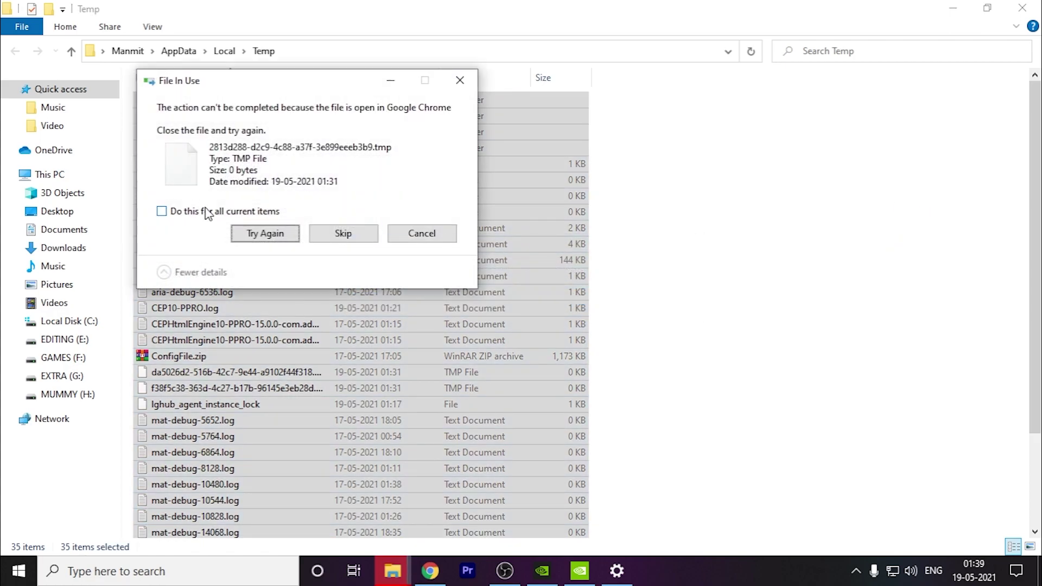
click(206, 212)
click(326, 238)
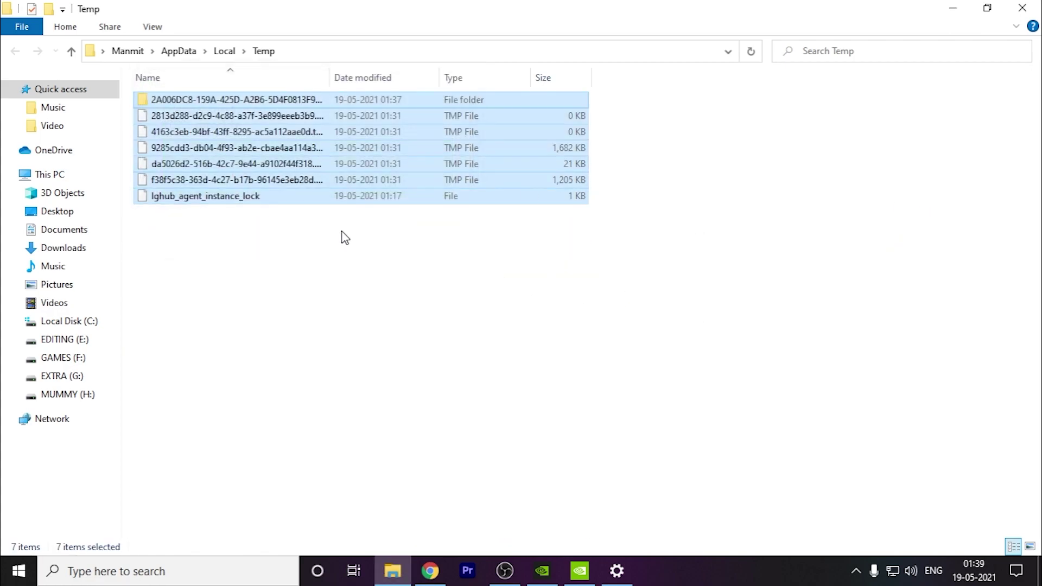
key(super+d)
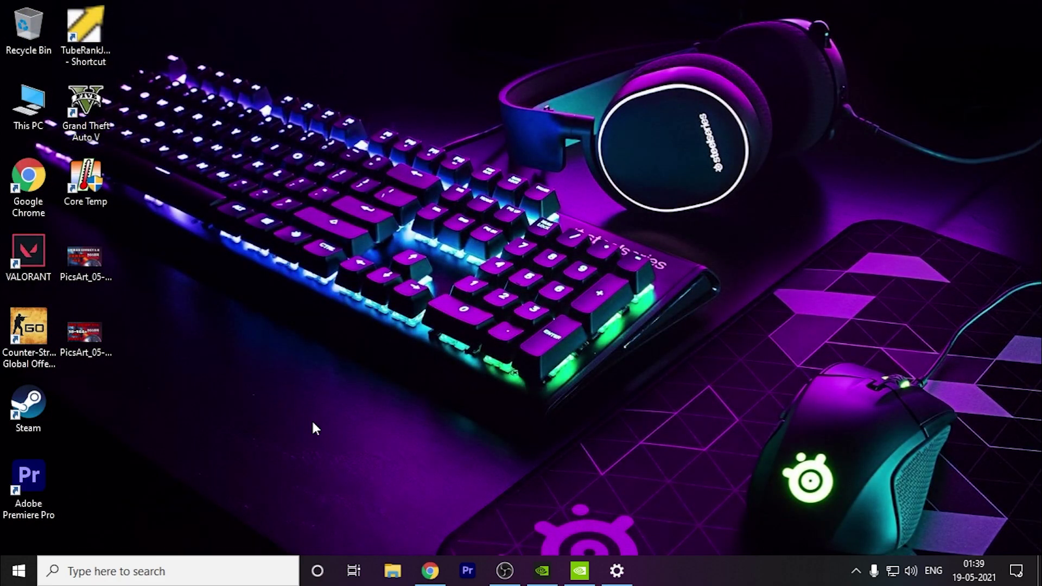